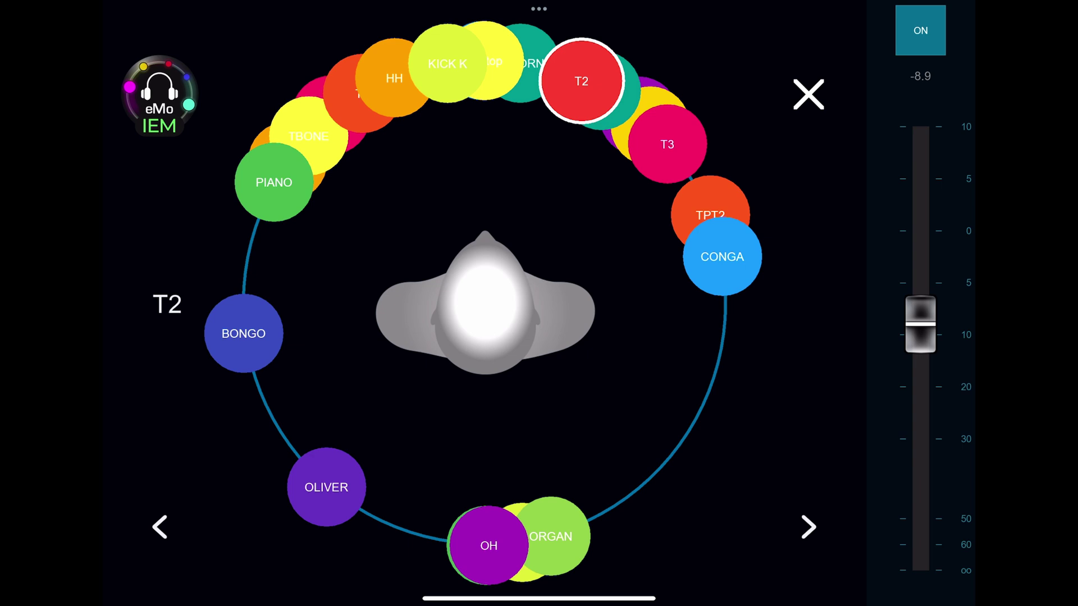
Step: Reposition the KICK K and HH sources along the circle in front of the listener's head
{"action": "mouse_move", "coordinate": [447, 64]}
{"action": "left_mouse_down"}
{"action": "mouse_move", "coordinate": [396, 77]}
{"action": "mouse_move", "coordinate": [453, 63]}
{"action": "left_mouse_up"}
{"action": "left_click_drag", "start_coordinate": [393, 78], "coordinate": [364, 91]}
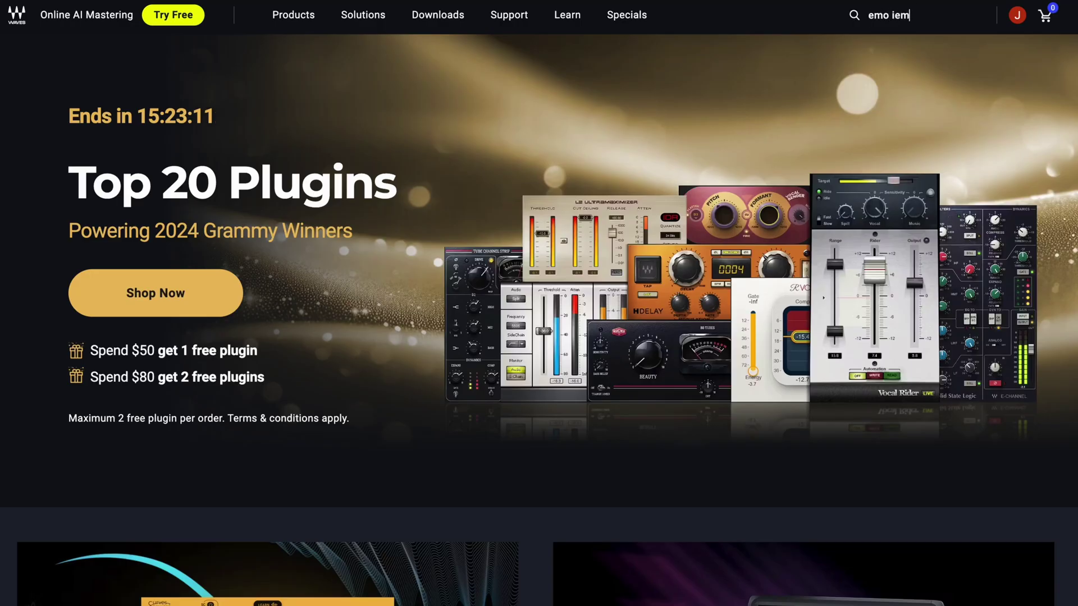
Step: Search the Waves website for "emo iem" and add the eMo IEM product to the cart
{"action": "key", "text": "Return"}
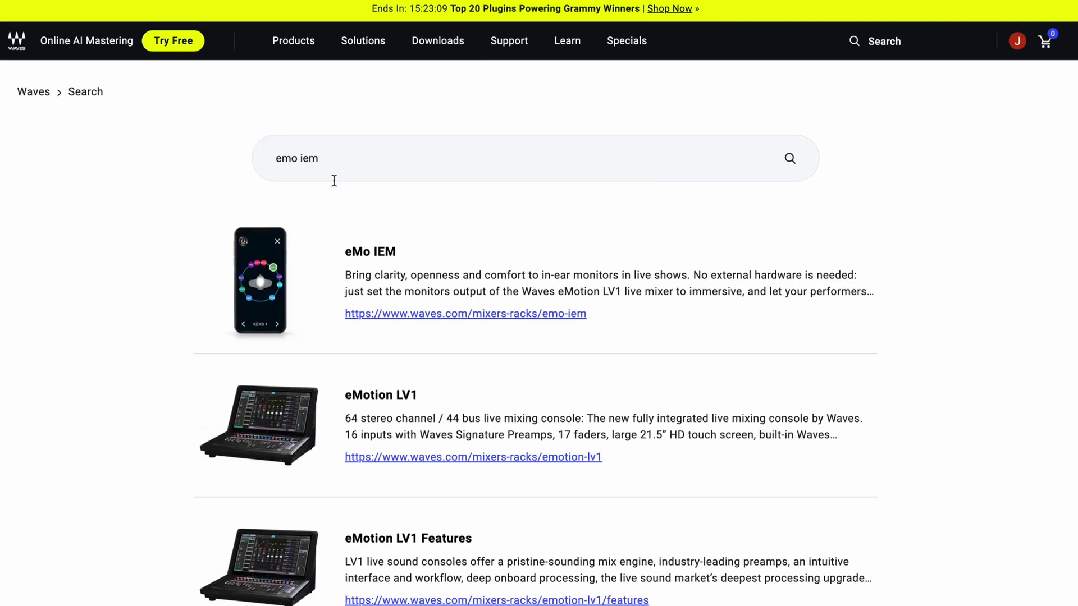
{"action": "left_click", "coordinate": [363, 305]}
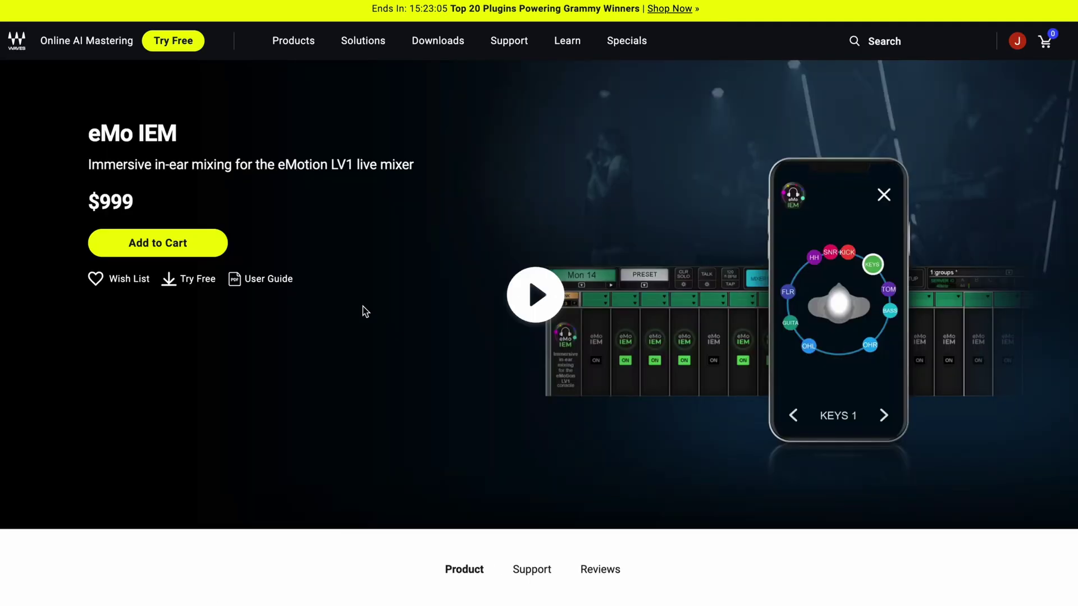
{"action": "left_click", "coordinate": [136, 245]}
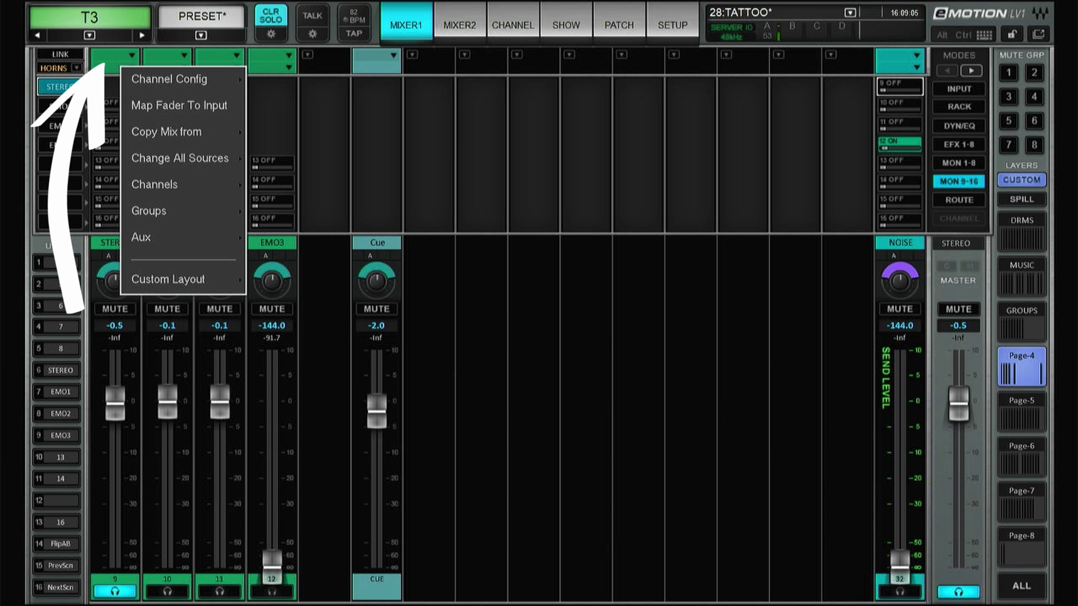
Step: Look at the channel configuration options available for the STEREO monitor strip
{"action": "mouse_move", "coordinate": [181, 79]}
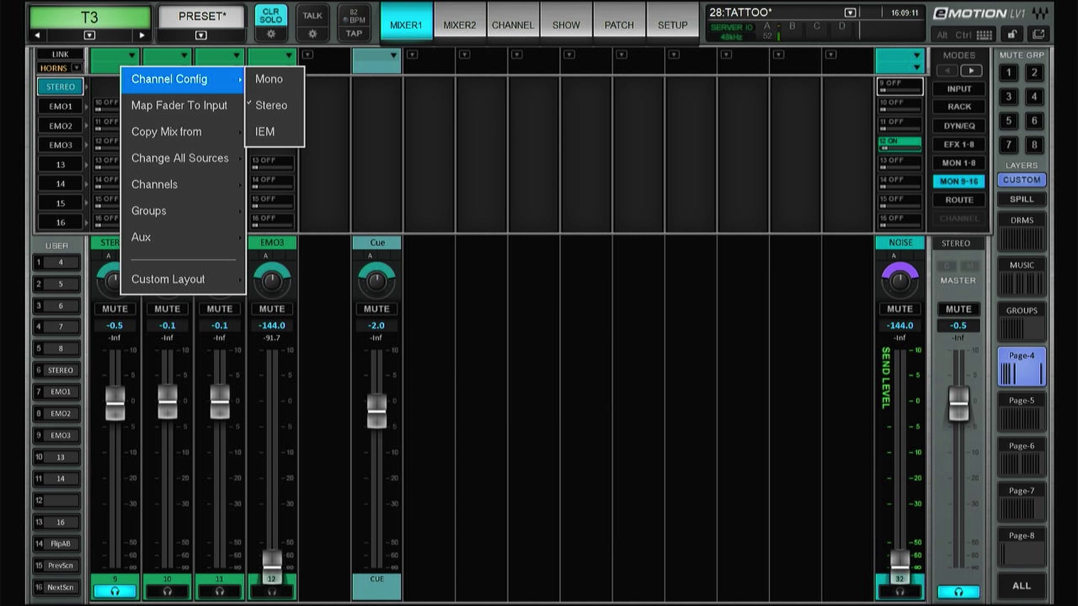
{"action": "left_click", "coordinate": [324, 60]}
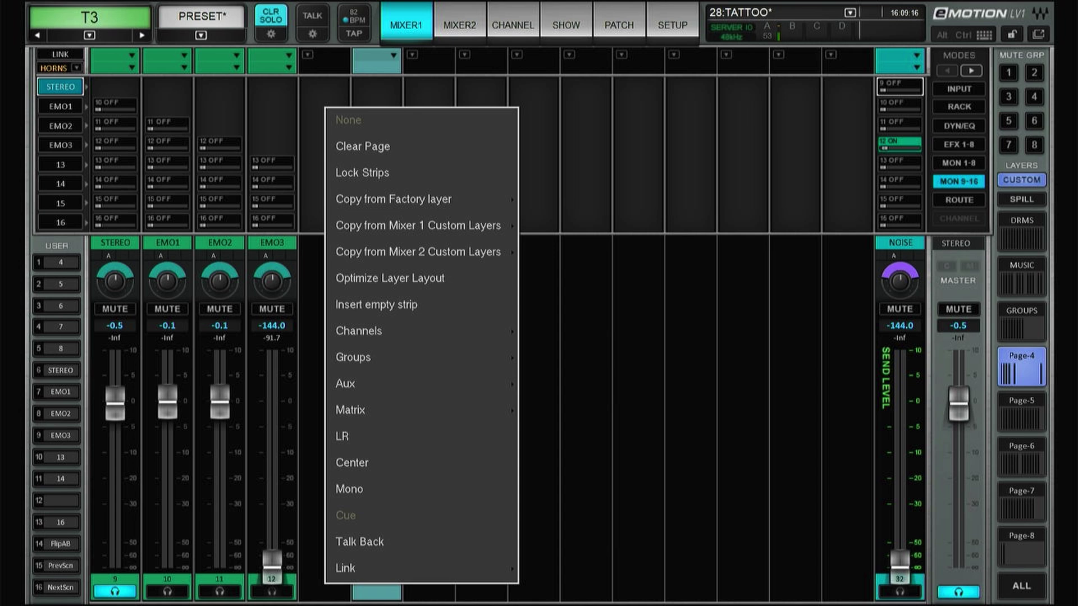
{"action": "left_click", "coordinate": [534, 61]}
{"action": "left_click", "coordinate": [363, 488]}
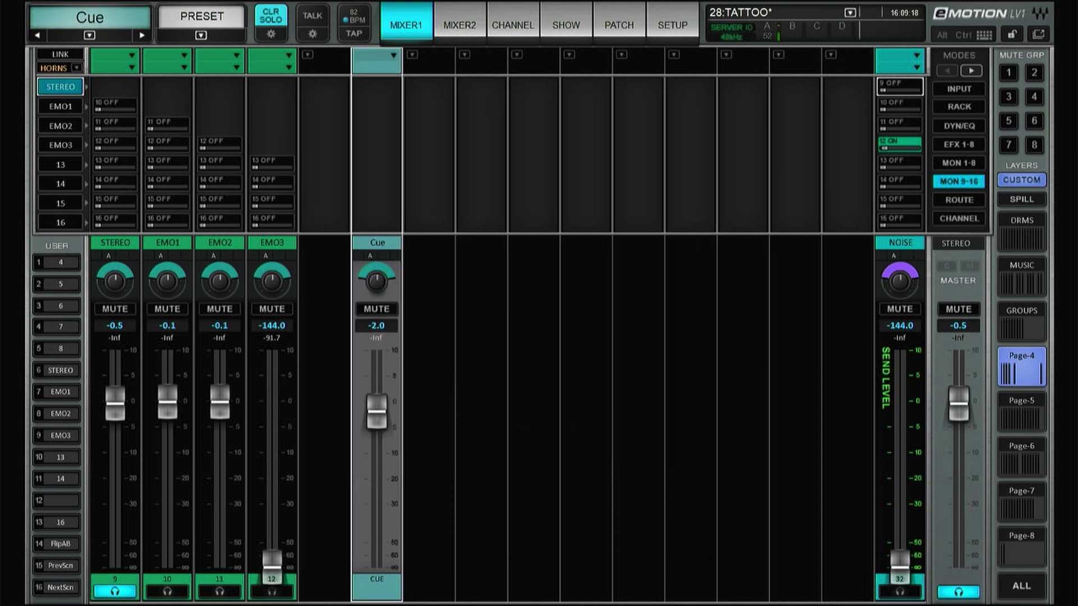
Step: Show the eMo IEM mode in the mixer and enable eMo IEM for the EMO3 strip
{"action": "left_click", "coordinate": [970, 70]}
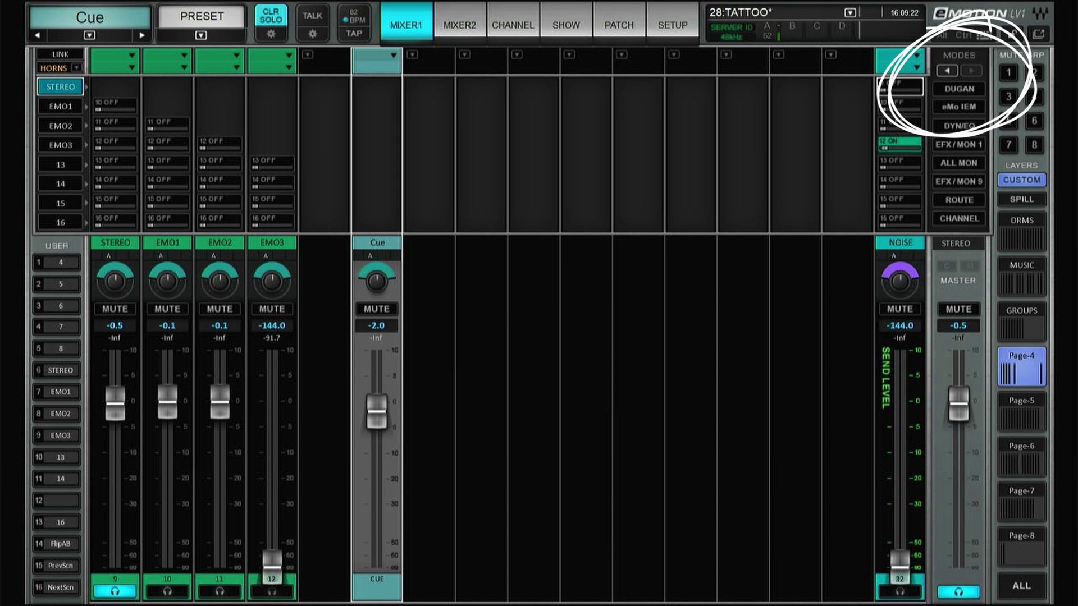
{"action": "left_click", "coordinate": [972, 107]}
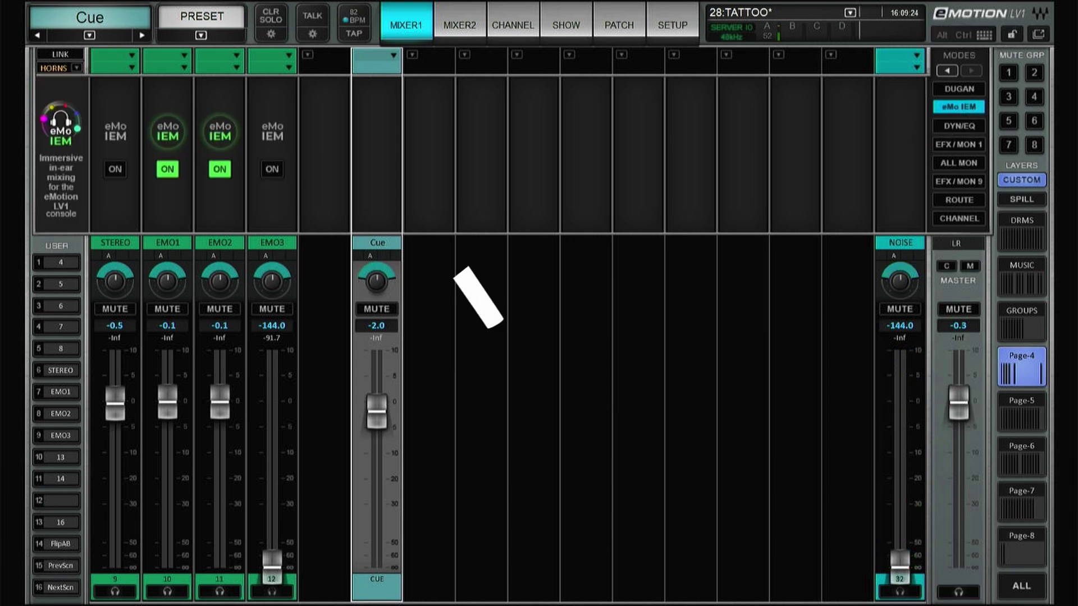
{"action": "left_click", "coordinate": [272, 169]}
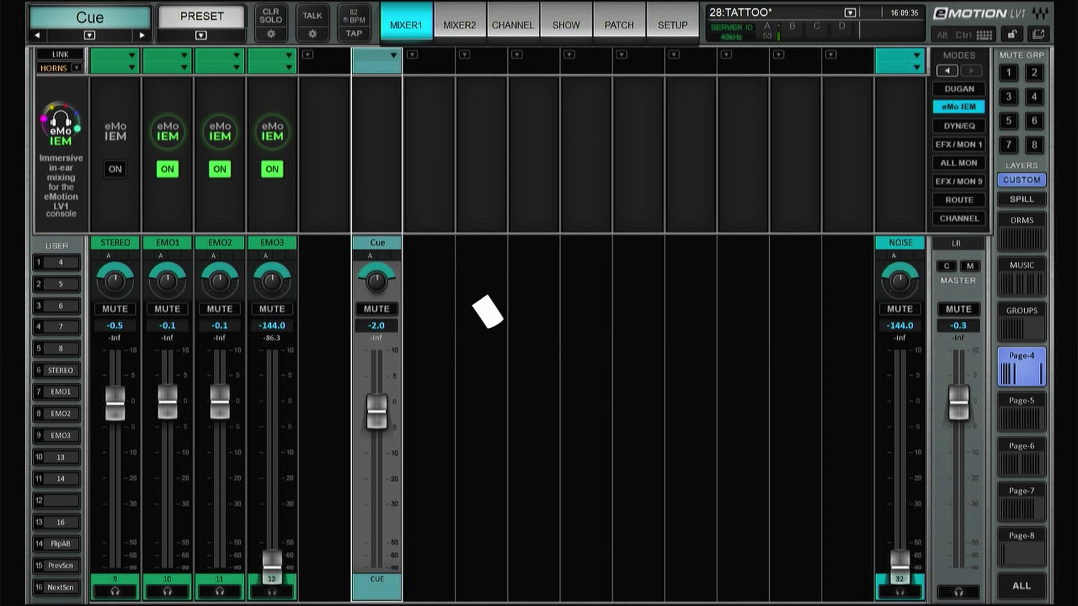
Step: Show the DRMS layer with monitor sends 9-16 and bring the STEREO mix's send levels onto the faders
{"action": "left_click", "coordinate": [1021, 231]}
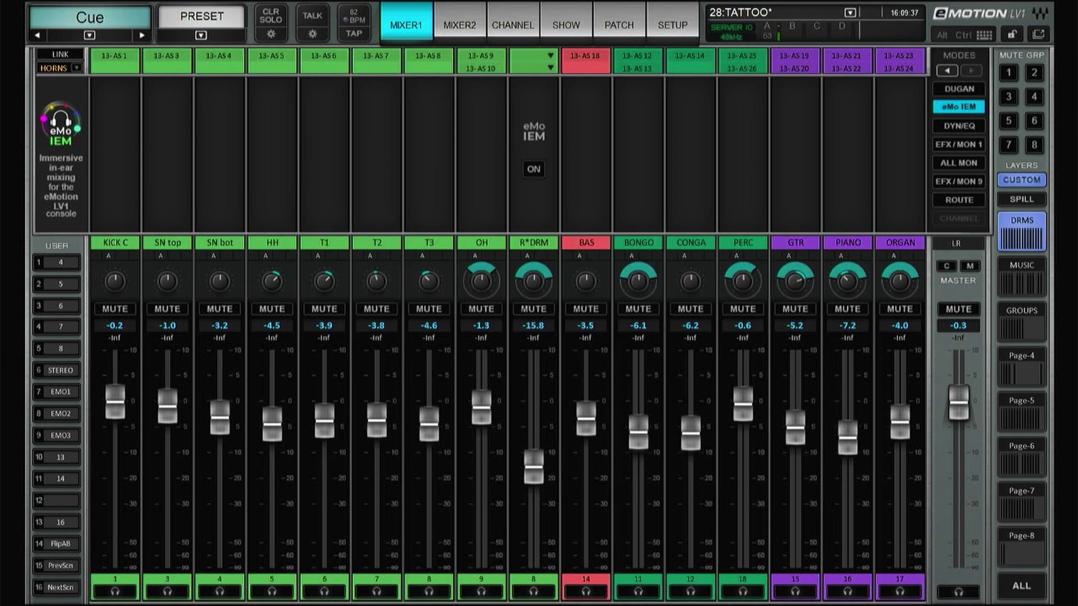
{"action": "left_click", "coordinate": [958, 182]}
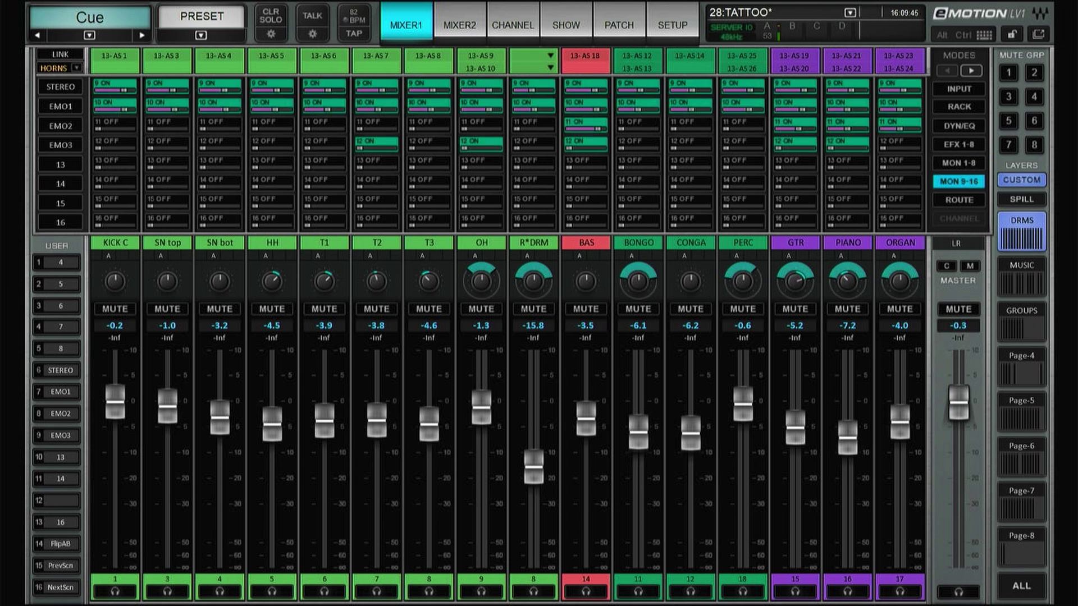
{"action": "left_click", "coordinate": [58, 87]}
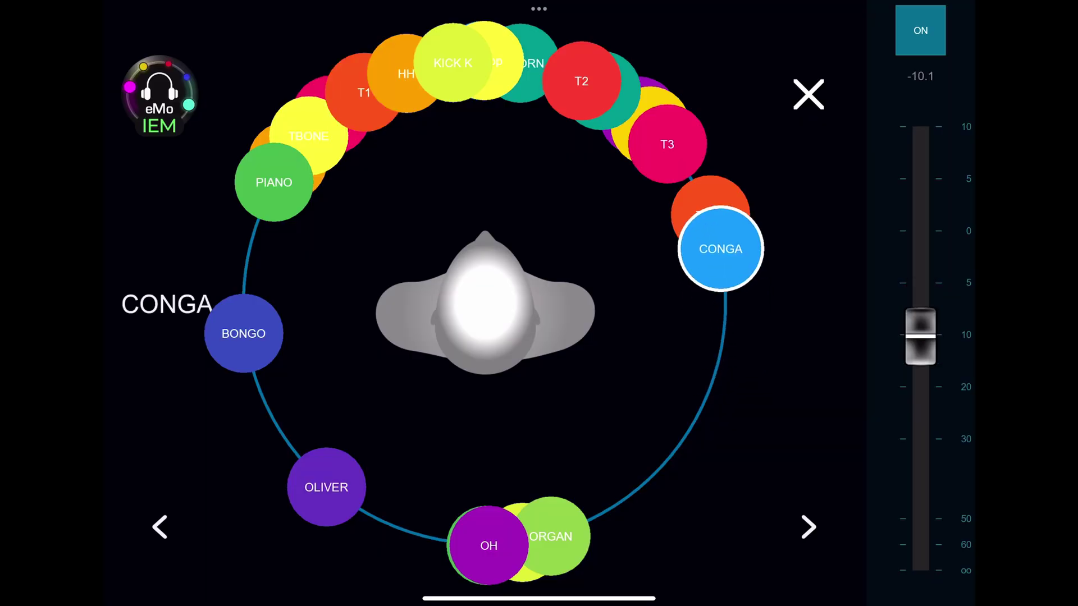
Step: Reposition T3, SAX, ORGAN and OH on the circle around the listener's head, moving ORGAN farther to the listener's rear right
{"action": "left_click_drag", "start_coordinate": [667, 144], "coordinate": [681, 161]}
{"action": "left_click_drag", "start_coordinate": [648, 126], "coordinate": [655, 132]}
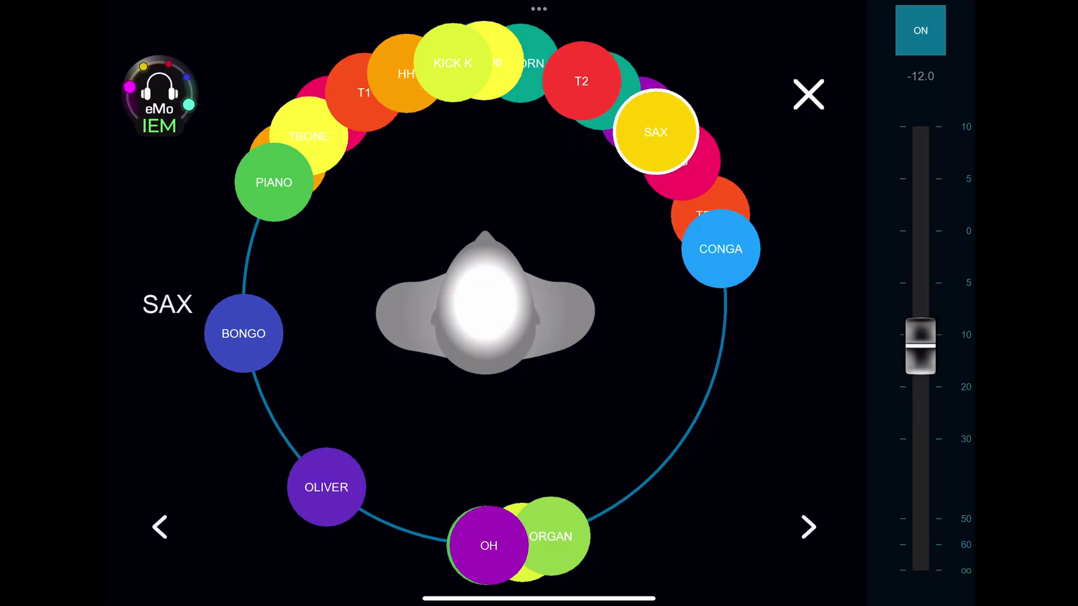
{"action": "left_click_drag", "start_coordinate": [551, 536], "coordinate": [634, 490]}
{"action": "left_click_drag", "start_coordinate": [488, 544], "coordinate": [445, 539]}
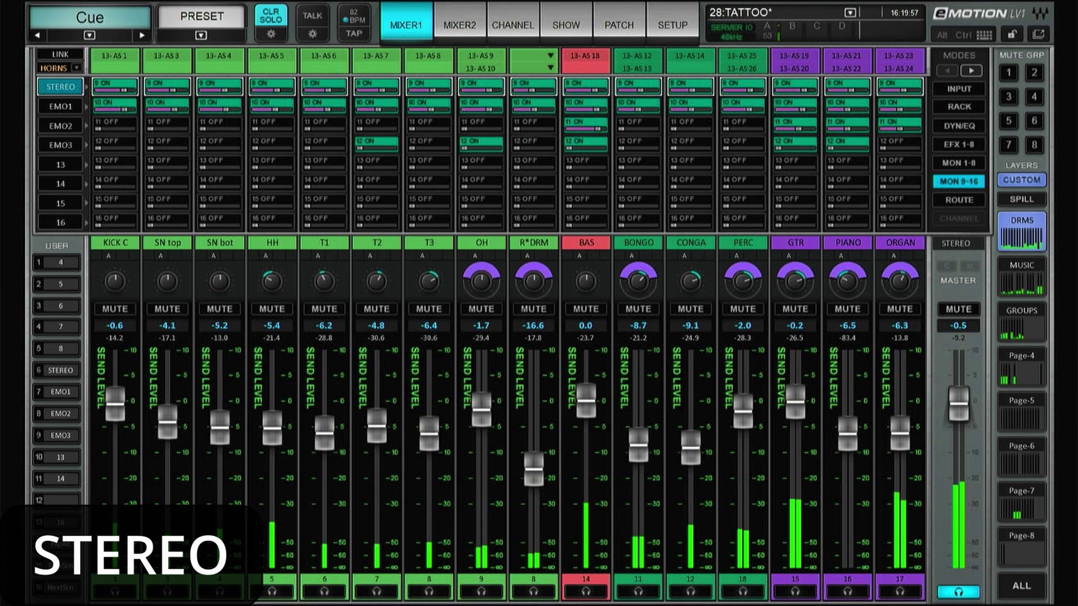
Step: Check the STEREO mix's MUSIC layer, and raise the R*DRM send on the DRMS layer to -13.8 dB
{"action": "left_click", "coordinate": [1021, 276]}
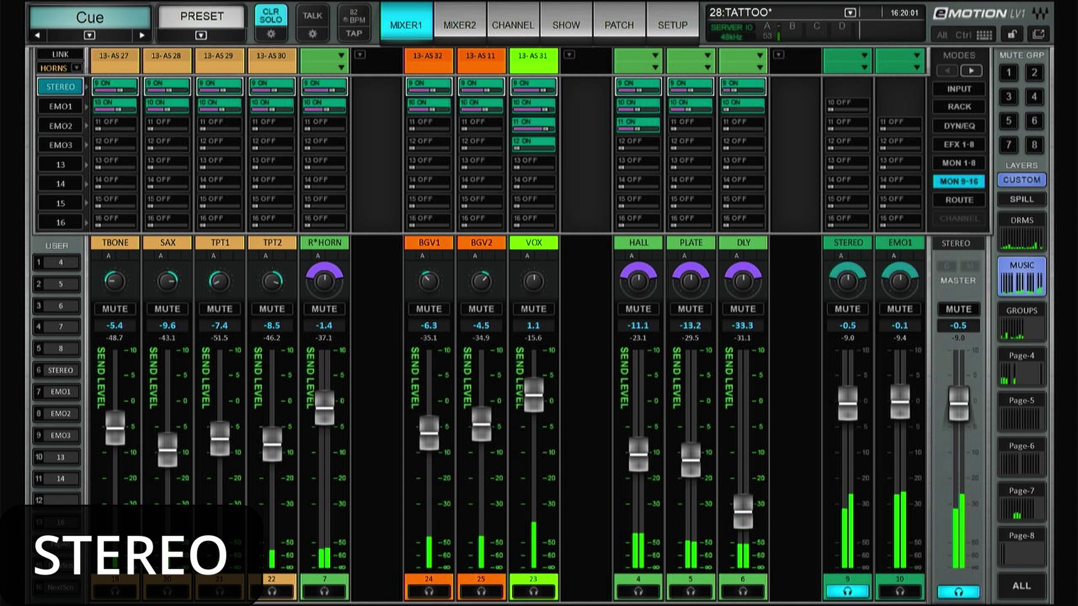
{"action": "left_click", "coordinate": [1021, 231]}
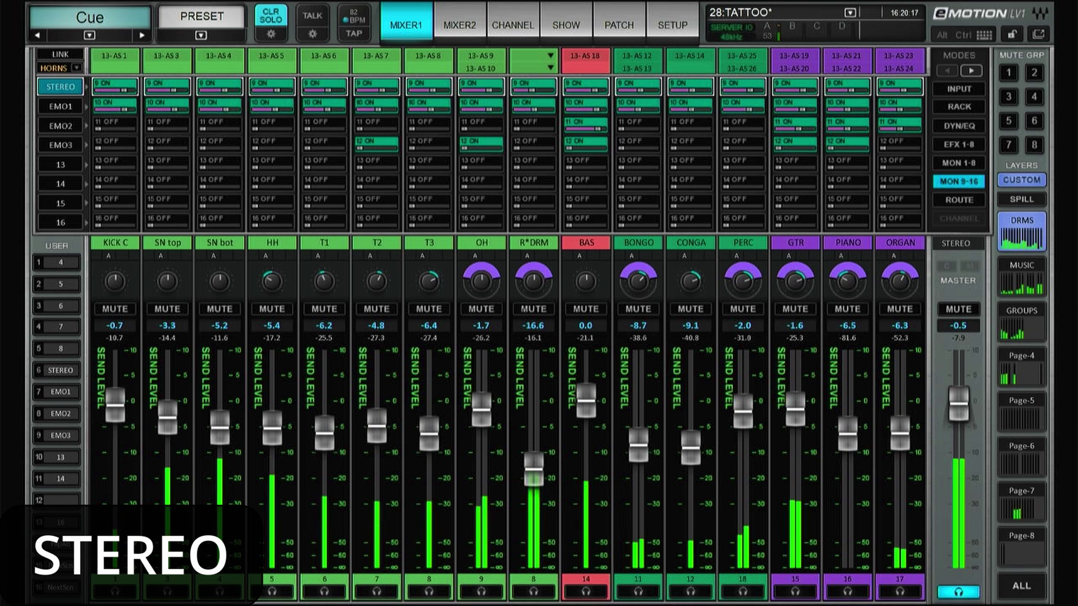
{"action": "left_click_drag", "start_coordinate": [533, 469], "coordinate": [533, 461]}
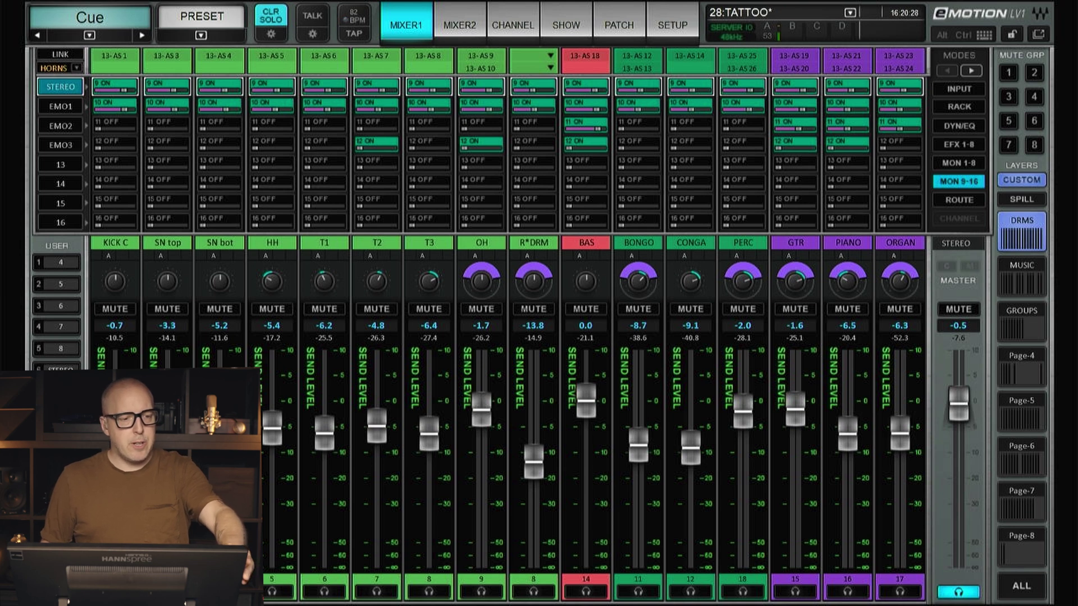
Step: Switch to the EMO1 mix and set the BAS send level to 0.9 dB
{"action": "left_click", "coordinate": [60, 106]}
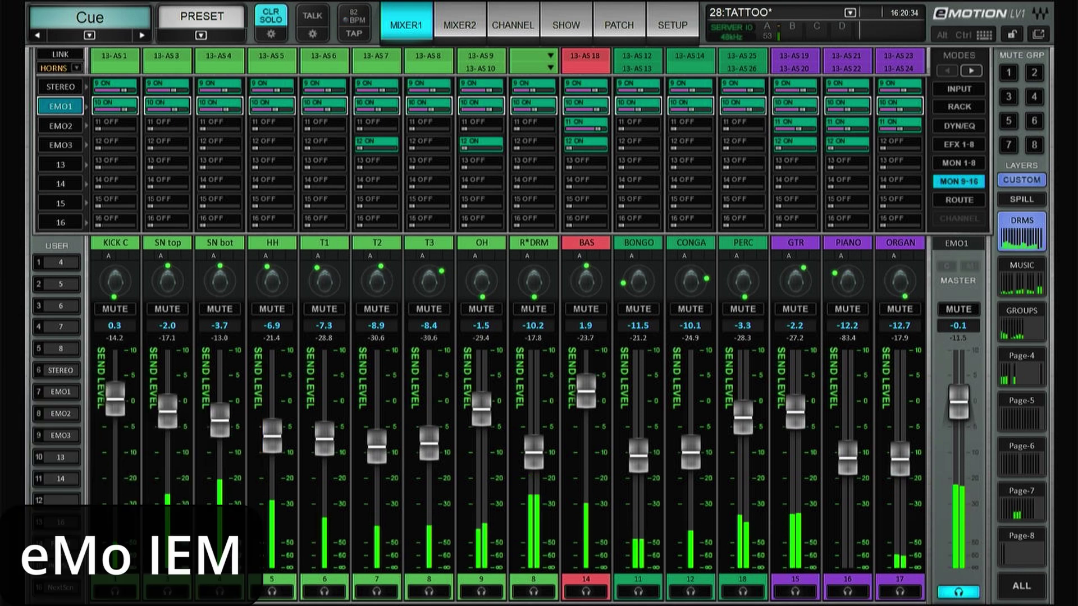
{"action": "left_click_drag", "start_coordinate": [585, 391], "coordinate": [586, 396]}
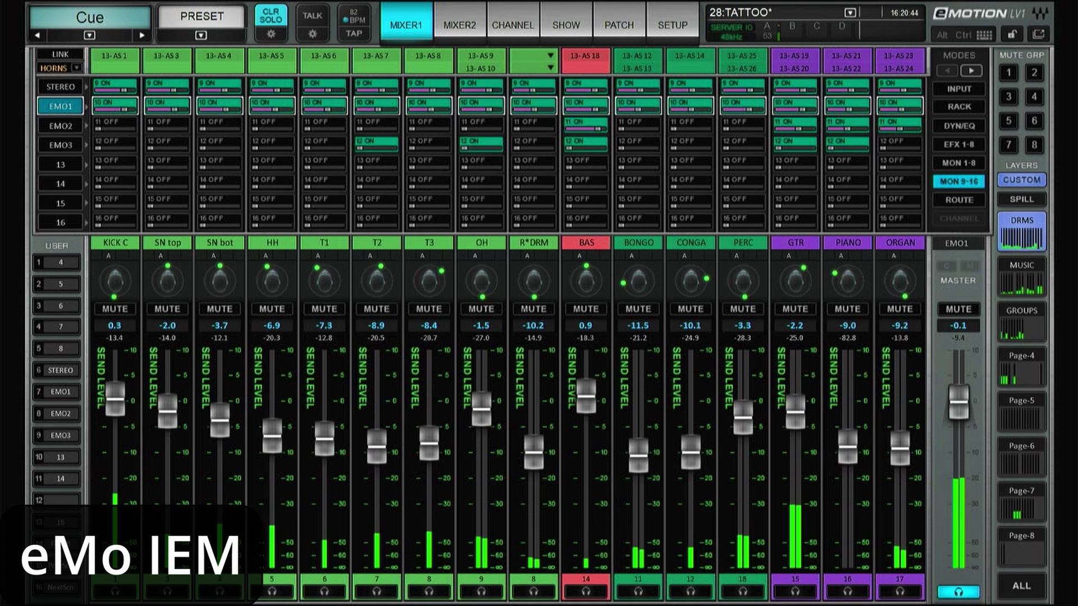
Step: Compare the STEREO mix with the EMO1 and EMO2 immersive mixes while playing, checking sends on the MUSIC and DRMS layers
{"action": "left_click", "coordinate": [1020, 276]}
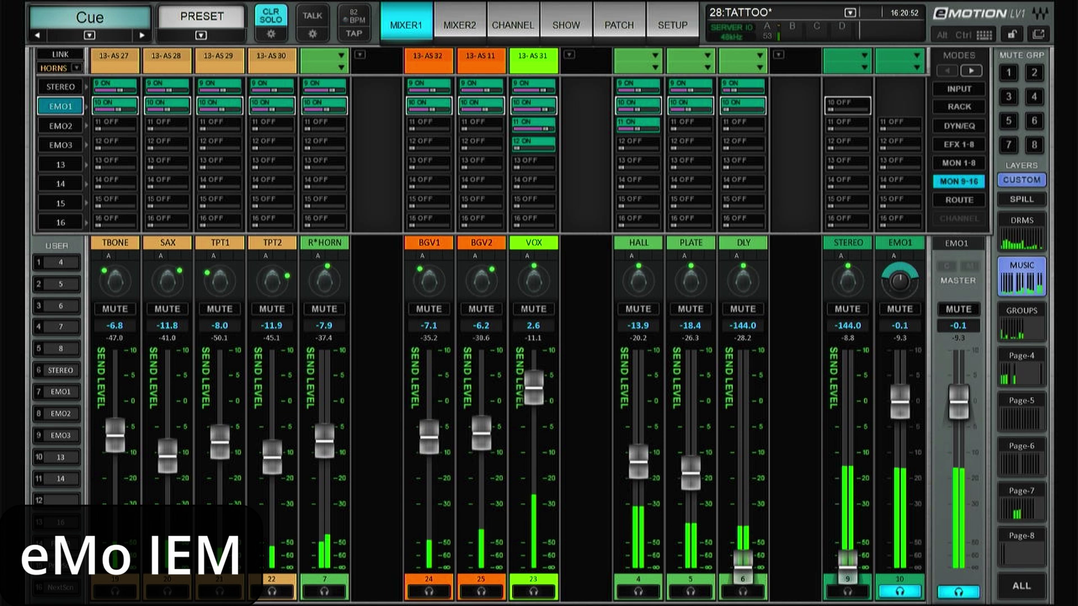
{"action": "left_click", "coordinate": [1021, 230]}
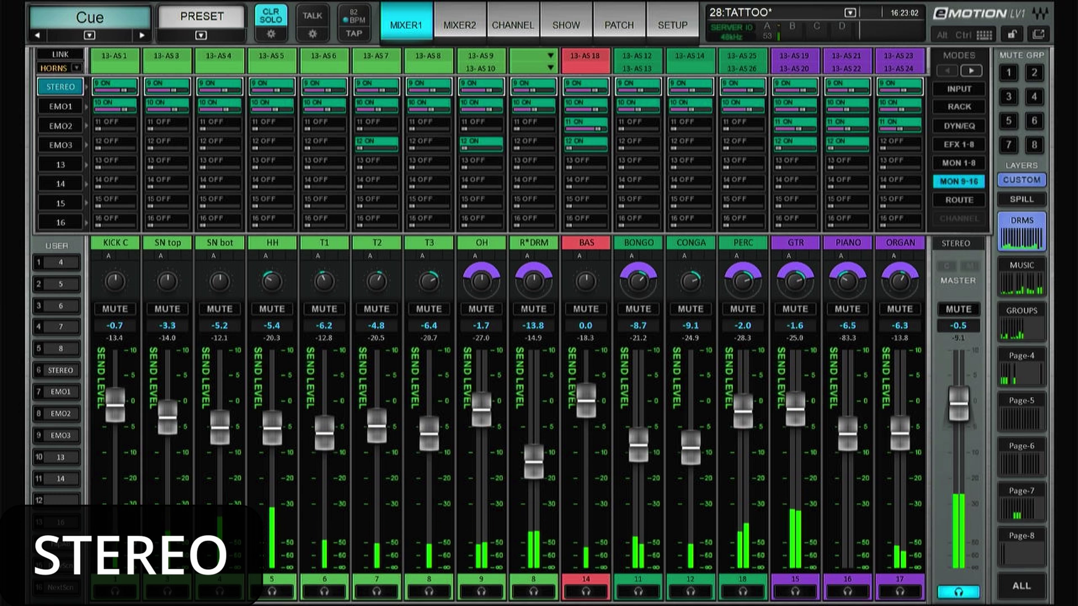
{"action": "left_click", "coordinate": [60, 106]}
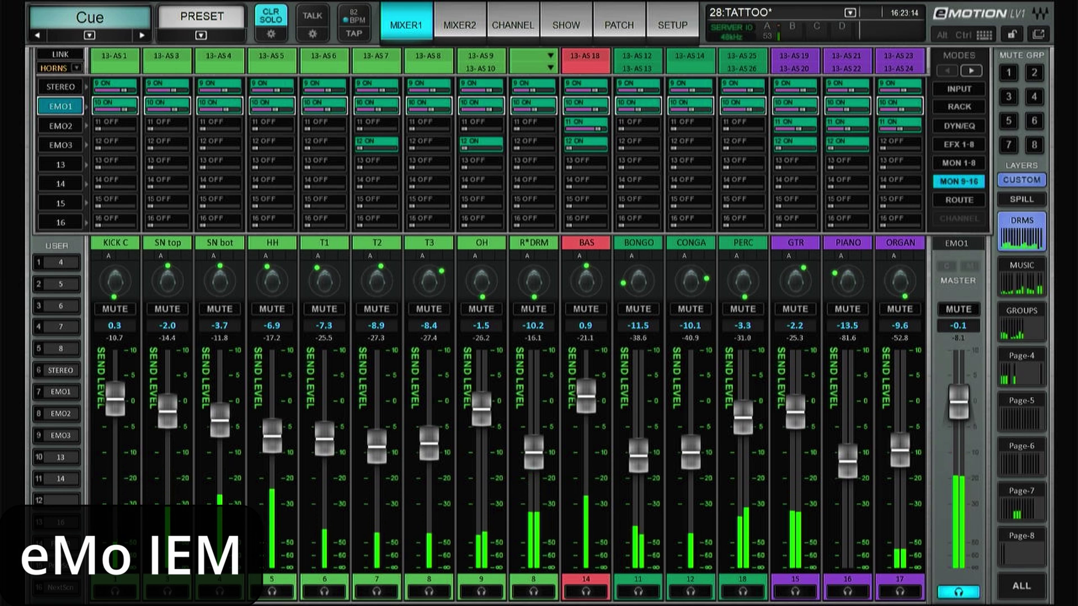
{"action": "left_click", "coordinate": [60, 86]}
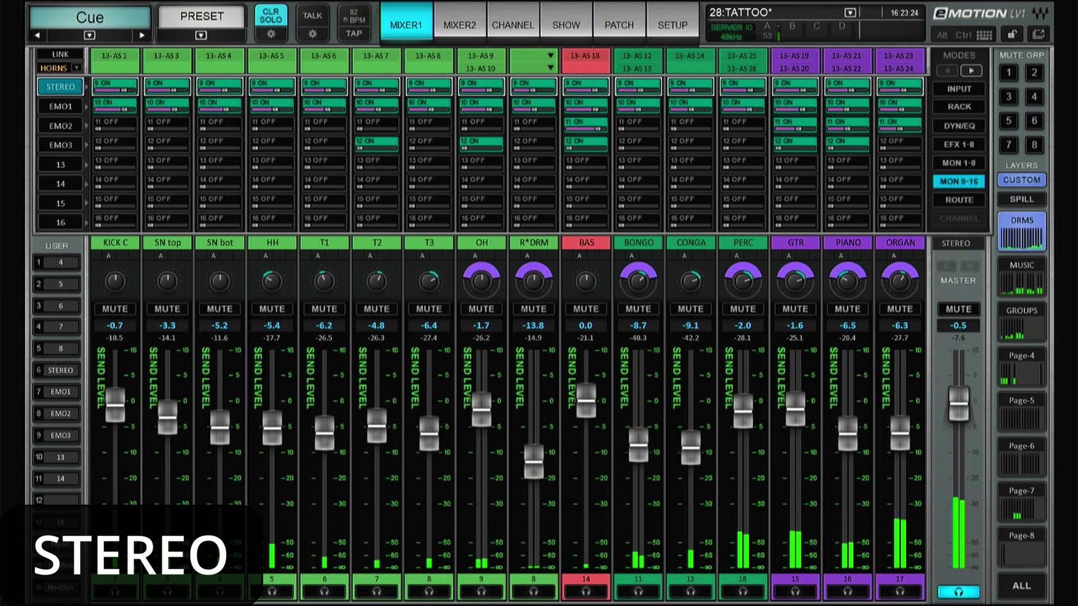
{"action": "left_click", "coordinate": [60, 126]}
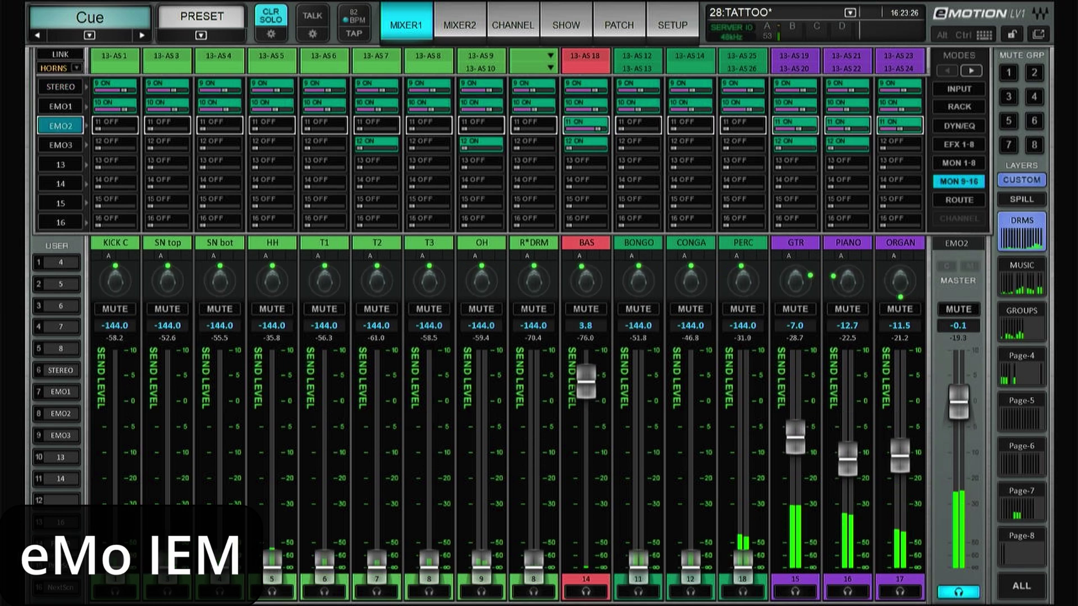
{"action": "left_click", "coordinate": [60, 86]}
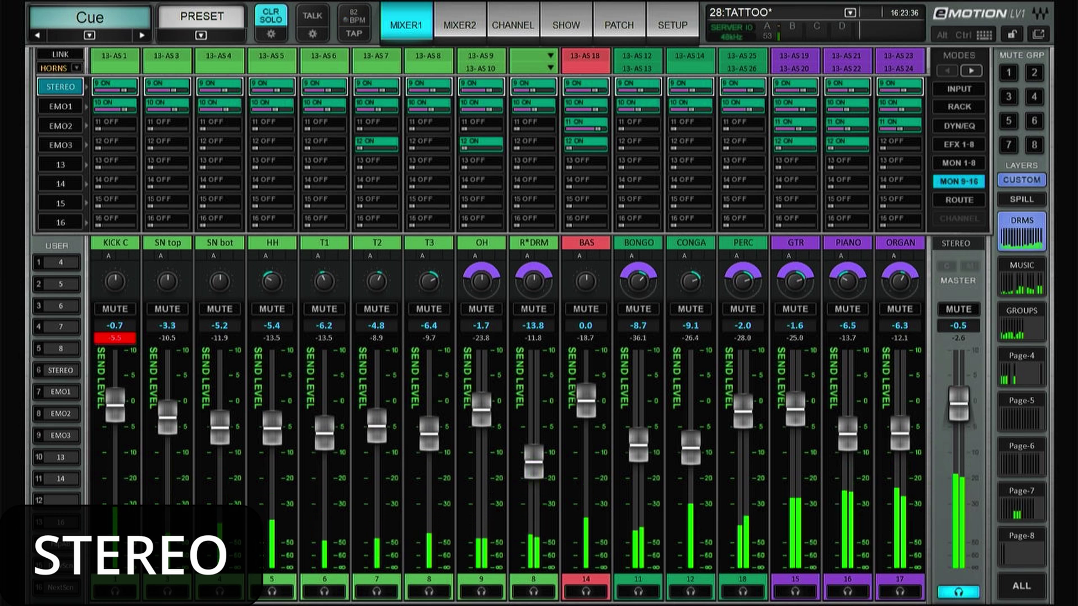
{"action": "left_click", "coordinate": [60, 106]}
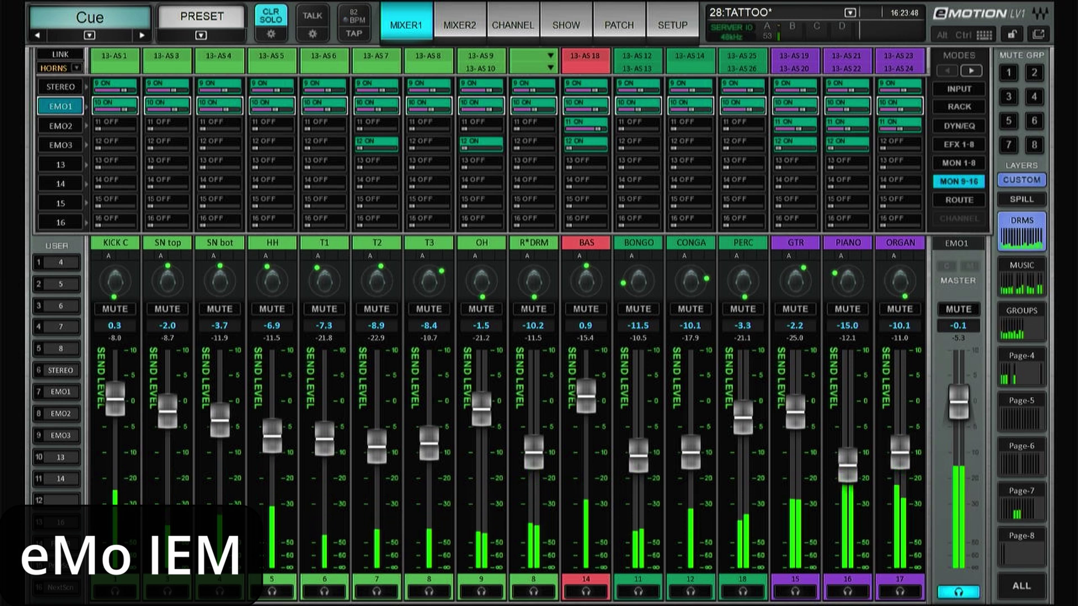
{"action": "left_click", "coordinate": [60, 86]}
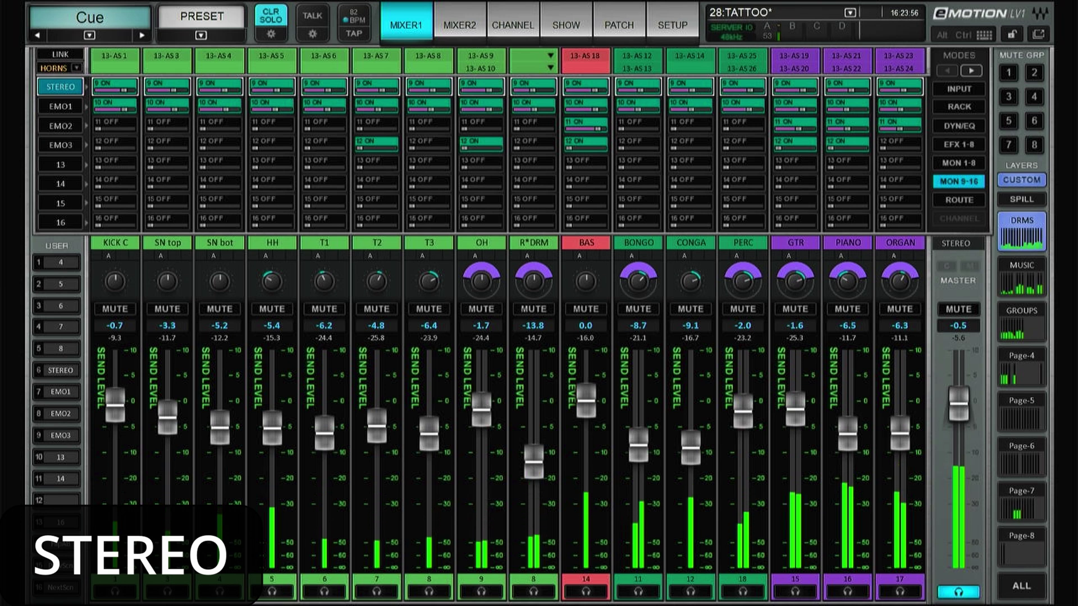
{"action": "left_click", "coordinate": [61, 107]}
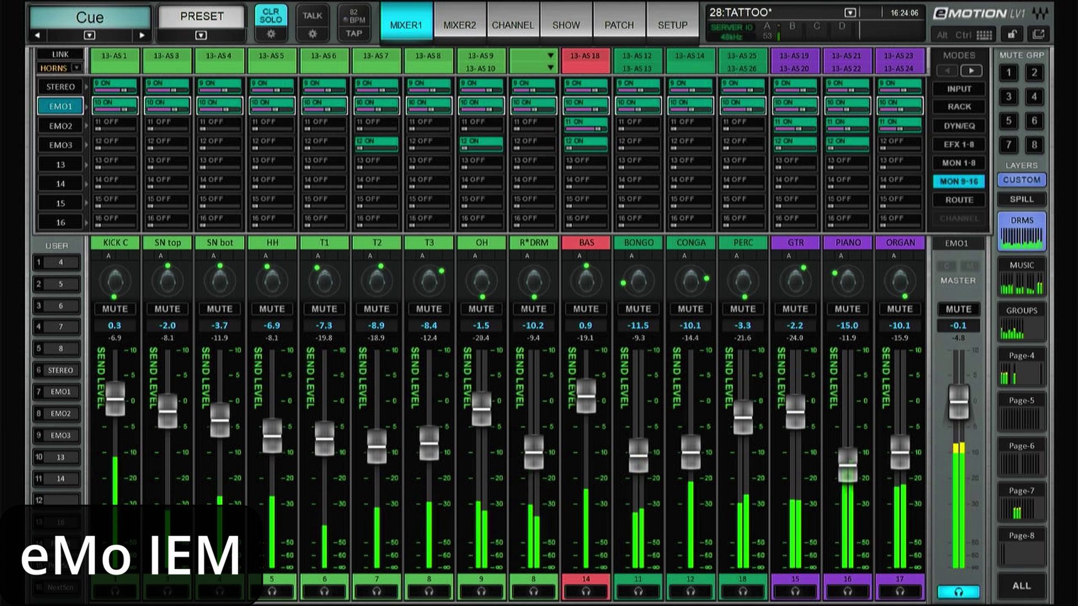
{"action": "left_click", "coordinate": [60, 86]}
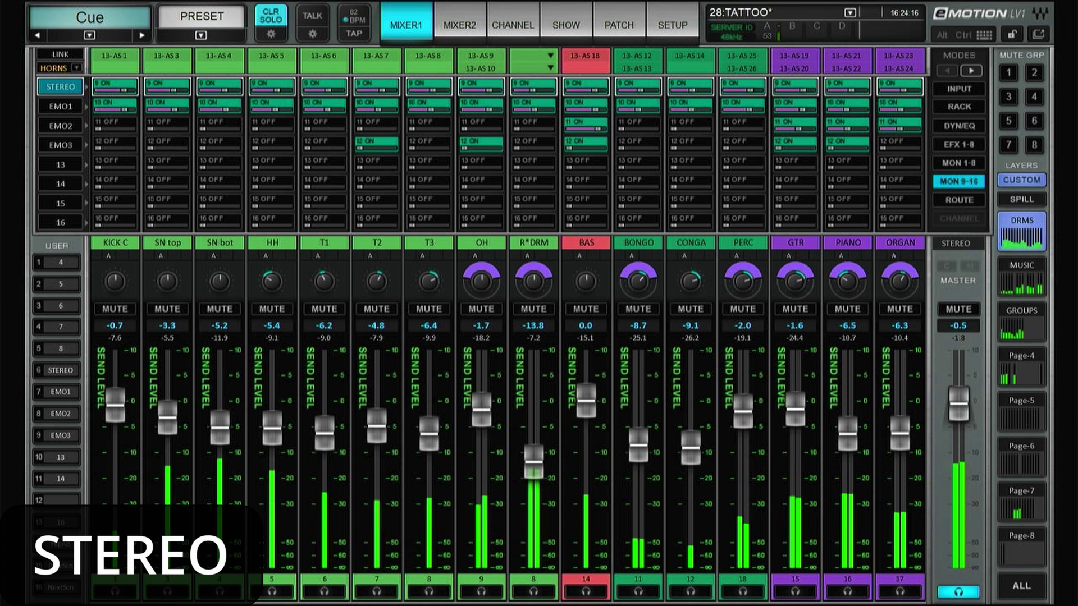
{"action": "left_click", "coordinate": [60, 106]}
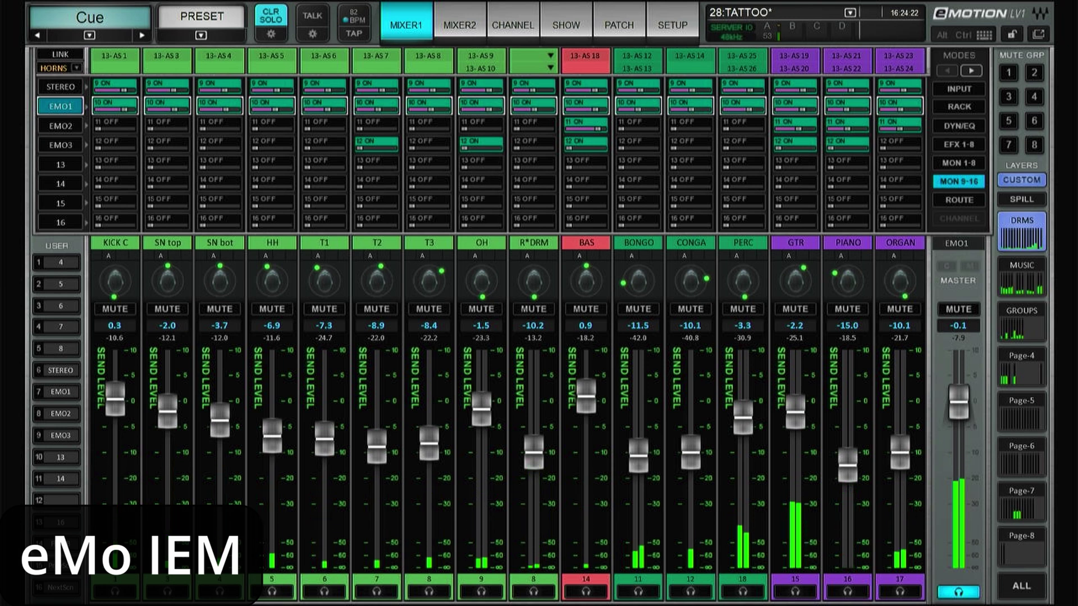
{"action": "left_click", "coordinate": [1020, 276]}
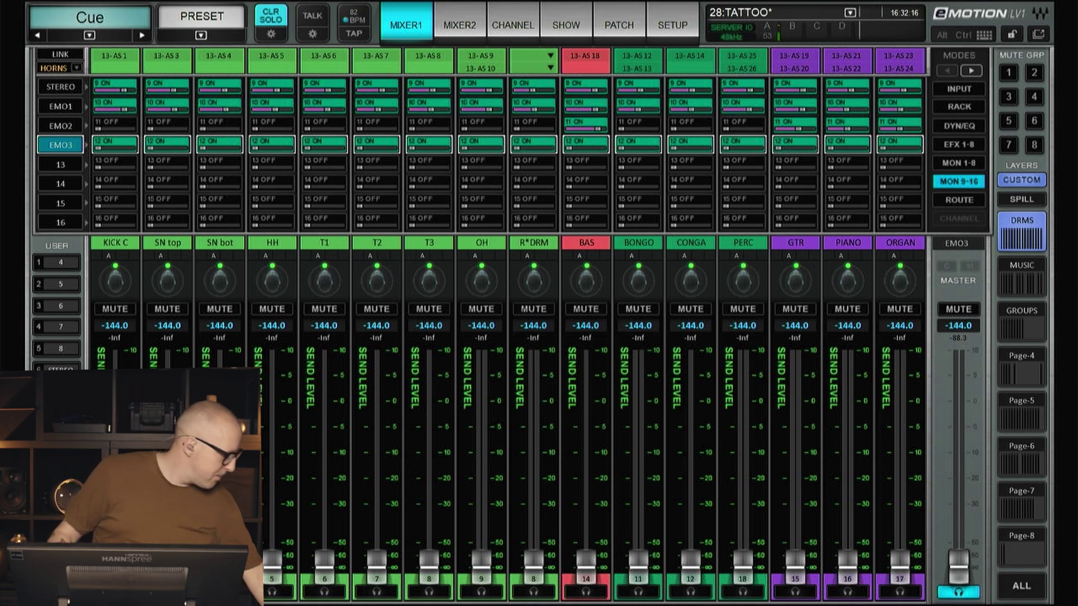
Step: Raise the GTR send to about -5.2 dB and the KICK C send to 0.3 dB in the EMO3 mix
{"action": "left_click_drag", "start_coordinate": [742, 567], "coordinate": [742, 533]}
{"action": "left_click_drag", "start_coordinate": [794, 567], "coordinate": [795, 486]}
{"action": "left_click_drag", "start_coordinate": [742, 533], "coordinate": [742, 567]}
{"action": "left_click_drag", "start_coordinate": [795, 486], "coordinate": [794, 431]}
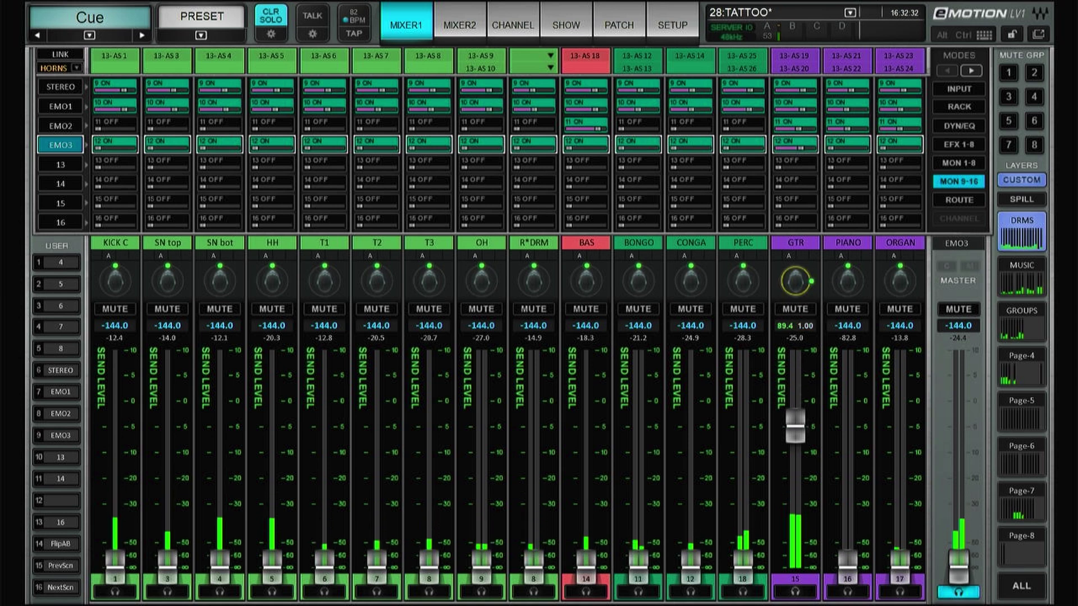
{"action": "left_click_drag", "start_coordinate": [115, 566], "coordinate": [115, 411]}
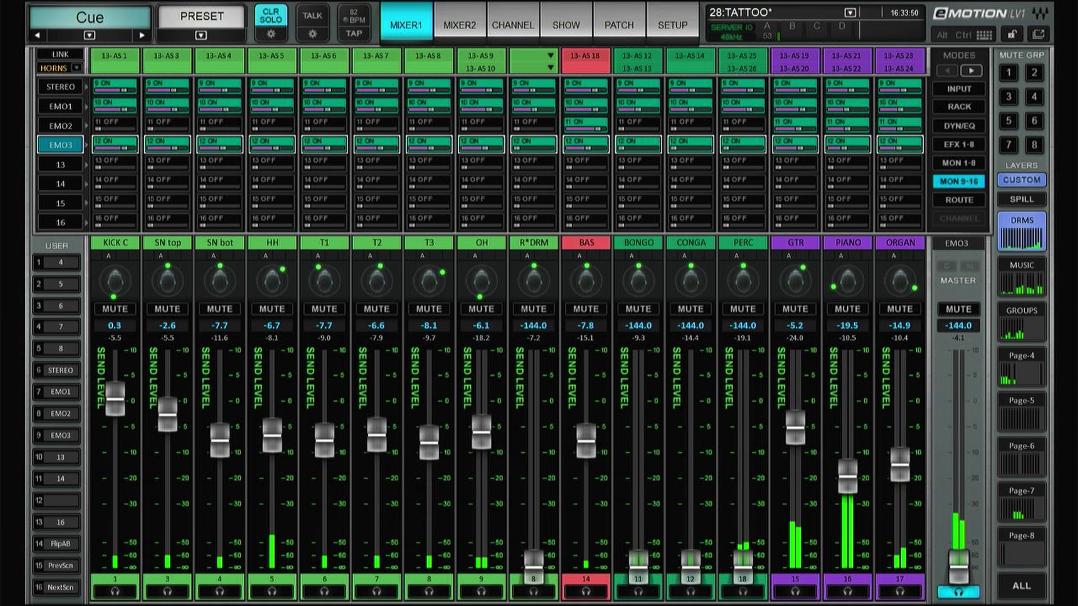
{"action": "left_click", "coordinate": [794, 281]}
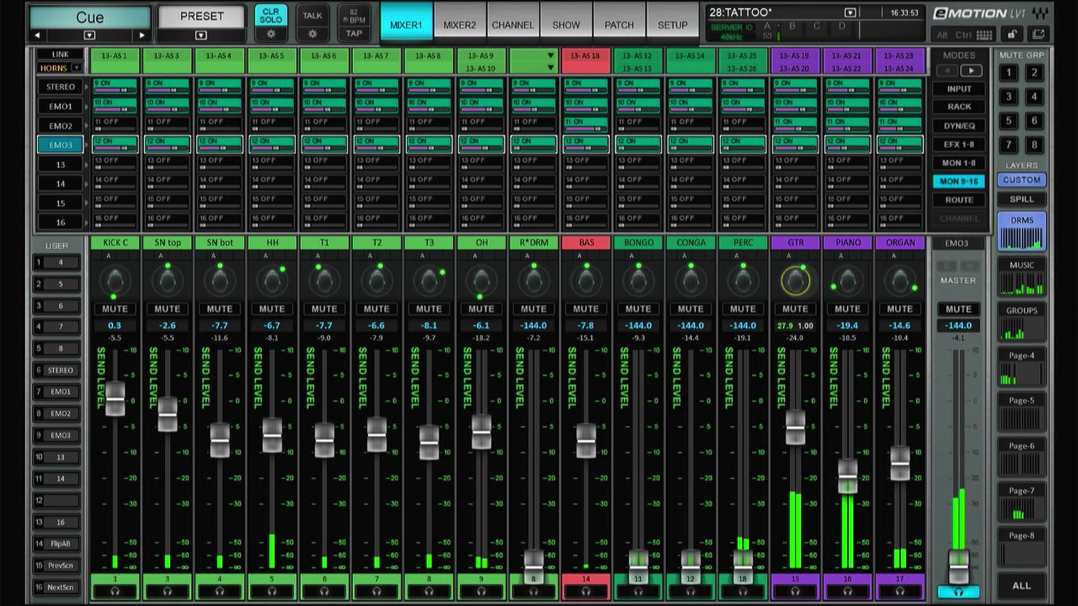
Step: Reposition the GTR and PIANO sources around the listener in the EMO3 mix
{"action": "left_click_drag", "start_coordinate": [795, 281], "coordinate": [805, 237]}
{"action": "left_click_drag", "start_coordinate": [853, 283], "coordinate": [860, 285]}
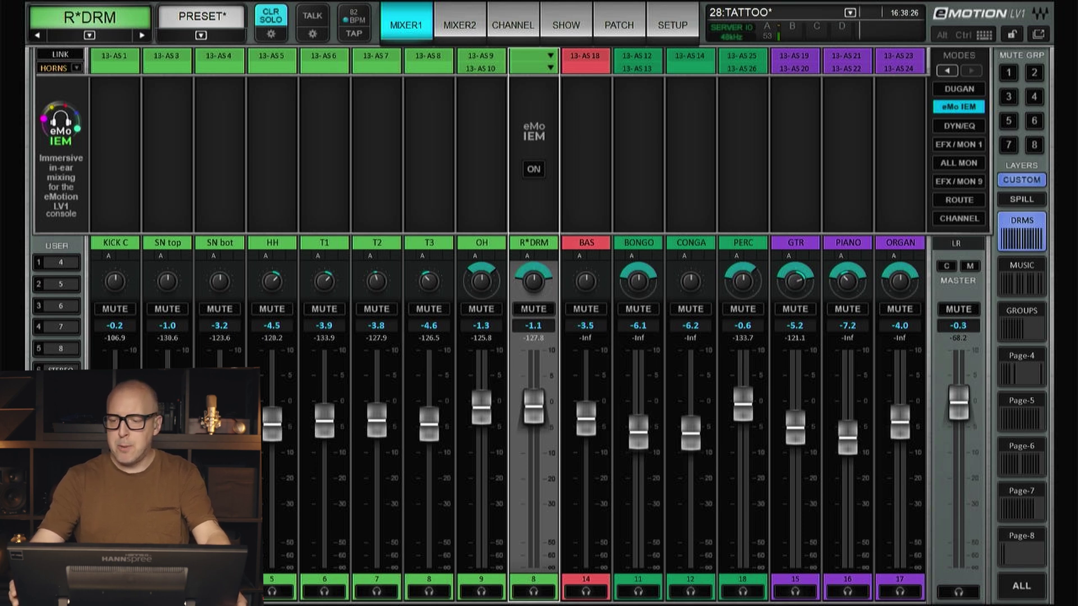
Step: Compare EMO3 with eMo IEM processing off and on, using the Page-4 layer while the music plays
{"action": "left_click", "coordinate": [1021, 366]}
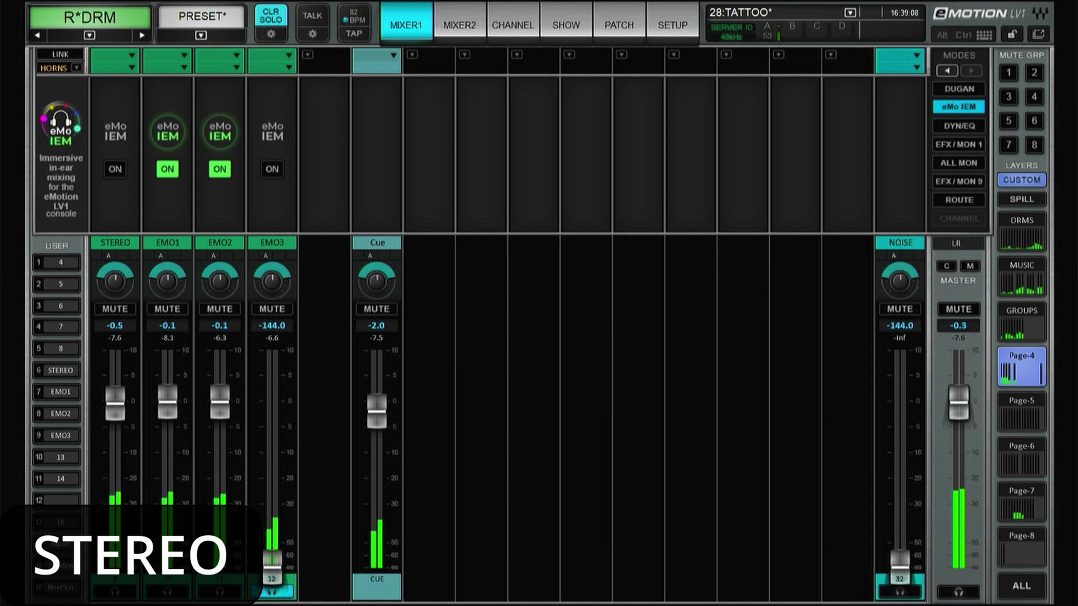
{"action": "left_click", "coordinate": [278, 168]}
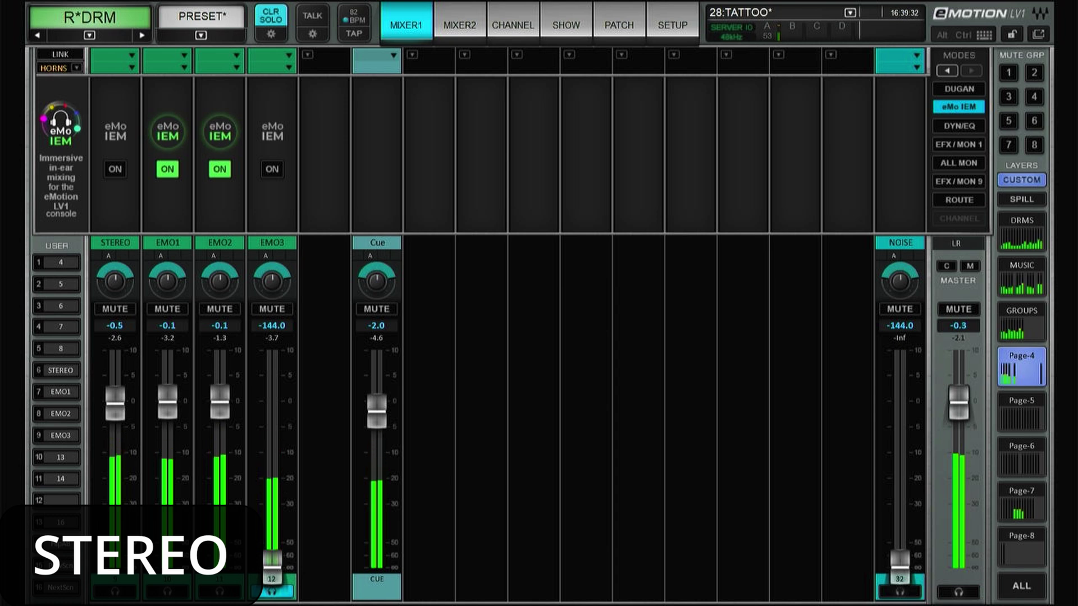
{"action": "left_click", "coordinate": [272, 169]}
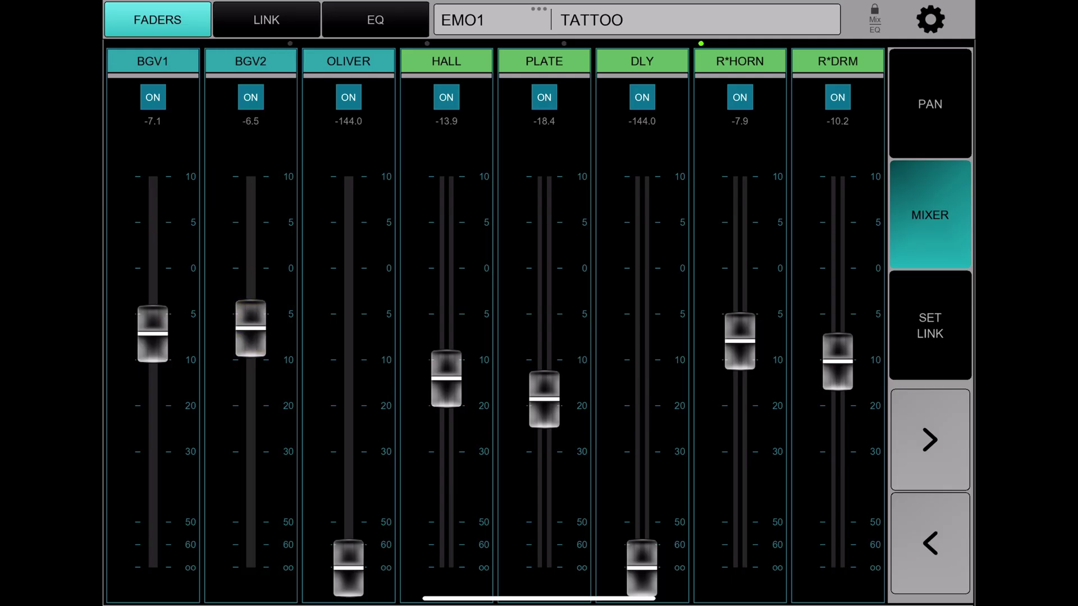
Step: In the tablet monitor app's EMO1 mix, show the pan view for PERC and shift it slightly to the right behind the listener
{"action": "scroll", "coordinate": [495, 326], "scroll_direction": "left", "scroll_amount": 8}
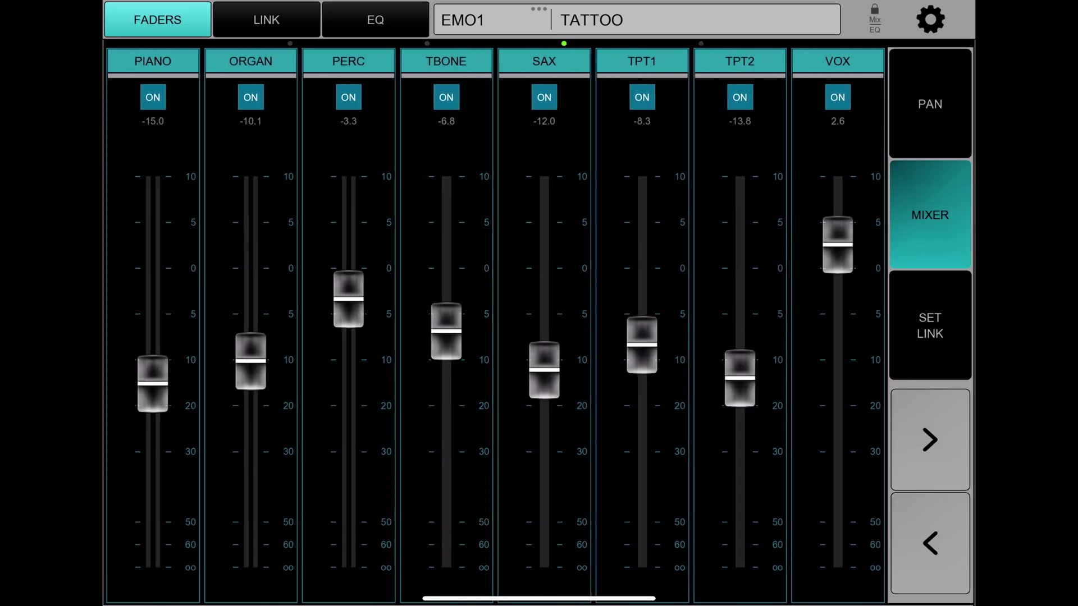
{"action": "mouse_move", "coordinate": [348, 299]}
{"action": "left_mouse_down"}
{"action": "mouse_move", "coordinate": [348, 312]}
{"action": "mouse_move", "coordinate": [348, 299]}
{"action": "left_mouse_up"}
{"action": "left_click", "coordinate": [929, 104]}
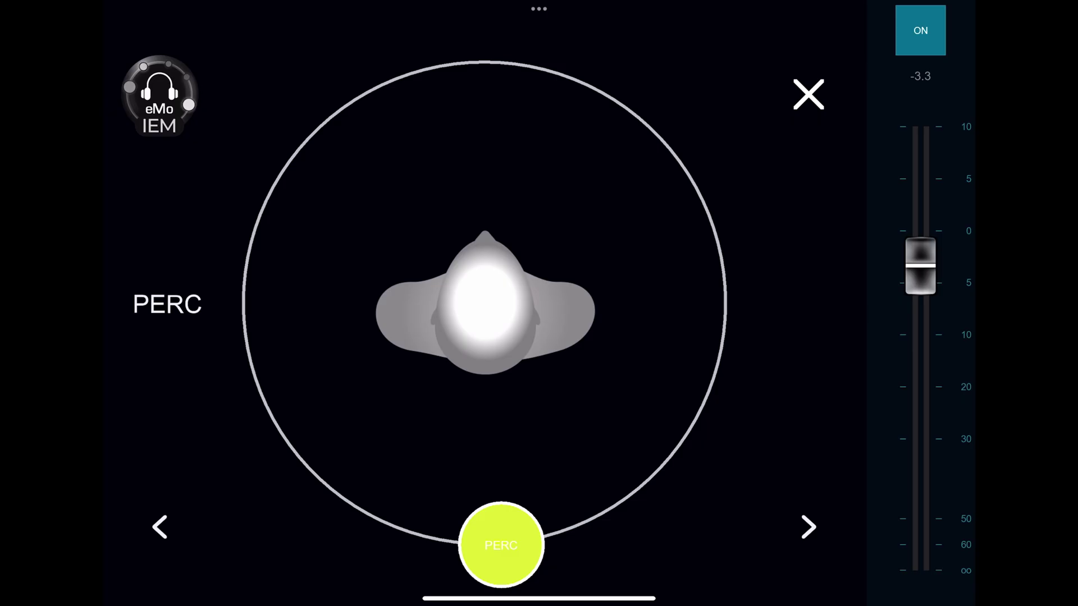
{"action": "mouse_move", "coordinate": [501, 545]}
{"action": "left_mouse_down"}
{"action": "mouse_move", "coordinate": [707, 396]}
{"action": "mouse_move", "coordinate": [328, 488]}
{"action": "mouse_move", "coordinate": [699, 415]}
{"action": "mouse_move", "coordinate": [280, 434]}
{"action": "mouse_move", "coordinate": [595, 518]}
{"action": "mouse_move", "coordinate": [522, 544]}
{"action": "left_mouse_up"}
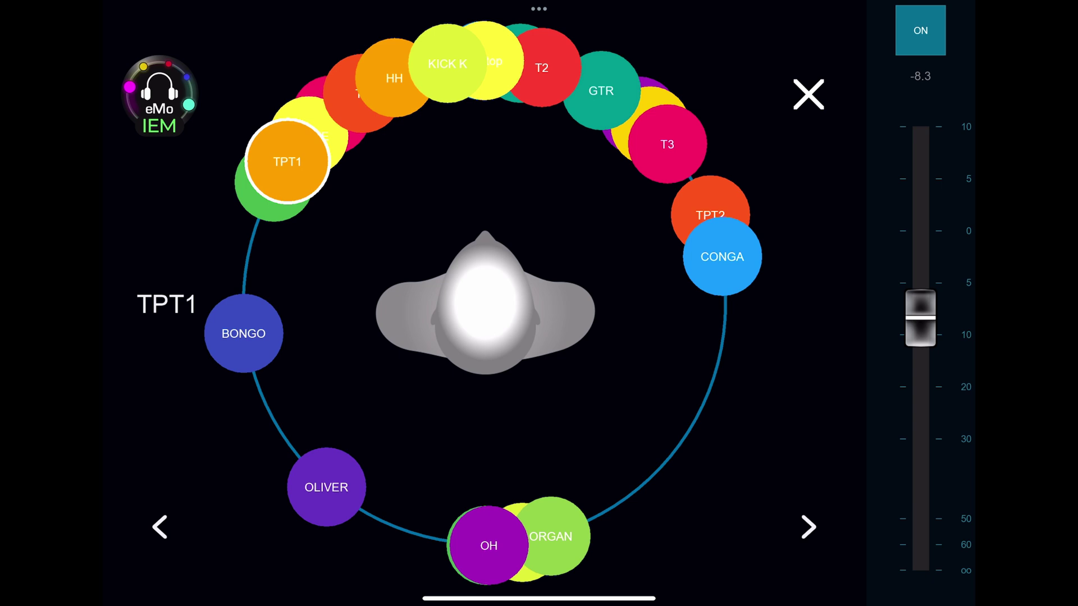
Step: Spread T2, HH, T3 and CONGA along the front arc of the EMO1 circle, and select SAX
{"action": "left_click_drag", "start_coordinate": [542, 68], "coordinate": [581, 81]}
{"action": "left_click_drag", "start_coordinate": [447, 63], "coordinate": [364, 93]}
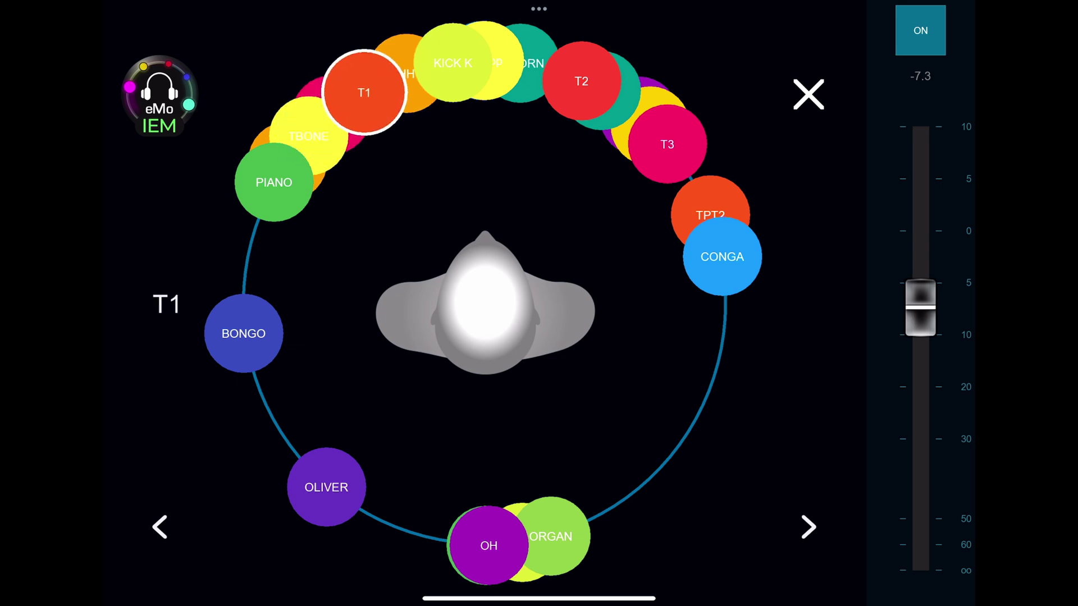
{"action": "mouse_move", "coordinate": [722, 256]}
{"action": "left_mouse_down"}
{"action": "mouse_move", "coordinate": [721, 337]}
{"action": "mouse_move", "coordinate": [720, 248]}
{"action": "left_mouse_up"}
{"action": "left_click_drag", "start_coordinate": [667, 144], "coordinate": [681, 161]}
{"action": "left_click", "coordinate": [647, 122]}
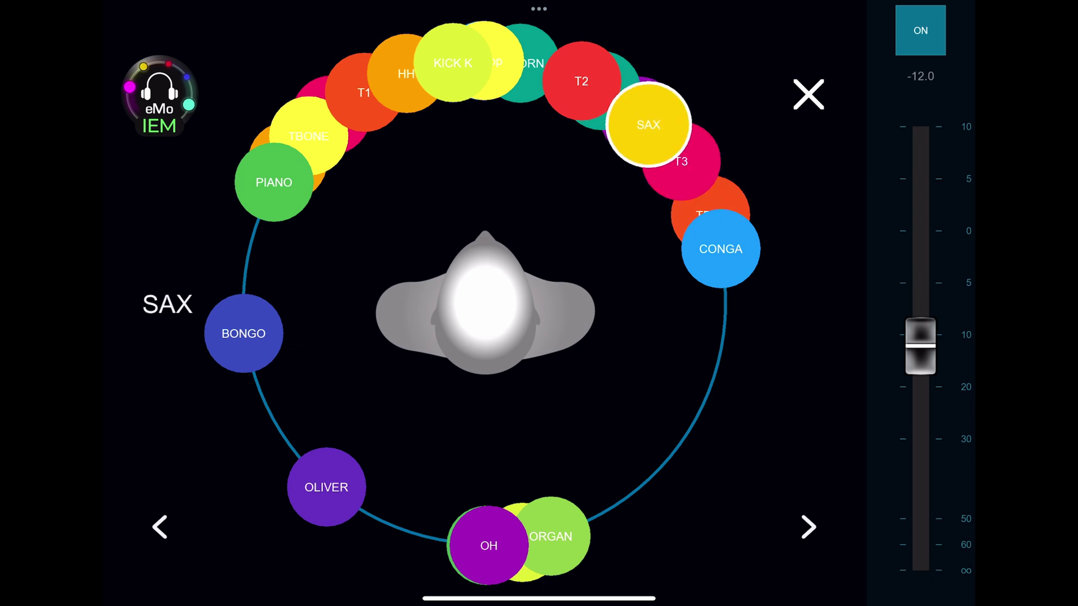
Step: Spread OH, R*DRM, PERC and ORGAN apart from left to right behind the listener in the EMO1 circle
{"action": "left_click_drag", "start_coordinate": [551, 536], "coordinate": [637, 491]}
{"action": "left_click_drag", "start_coordinate": [488, 546], "coordinate": [441, 541]}
{"action": "left_click_drag", "start_coordinate": [522, 543], "coordinate": [550, 536]}
{"action": "left_click_drag", "start_coordinate": [637, 492], "coordinate": [582, 525]}
{"action": "left_click", "coordinate": [486, 545]}
{"action": "mouse_move", "coordinate": [486, 546]}
{"action": "left_mouse_down"}
{"action": "mouse_move", "coordinate": [520, 542]}
{"action": "mouse_move", "coordinate": [505, 543]}
{"action": "left_mouse_up"}
Step: Isolate PIANO in the pan view, check the individual positions of the channels from ORGAN through SAX, and close the view
{"action": "left_click", "coordinate": [274, 182]}
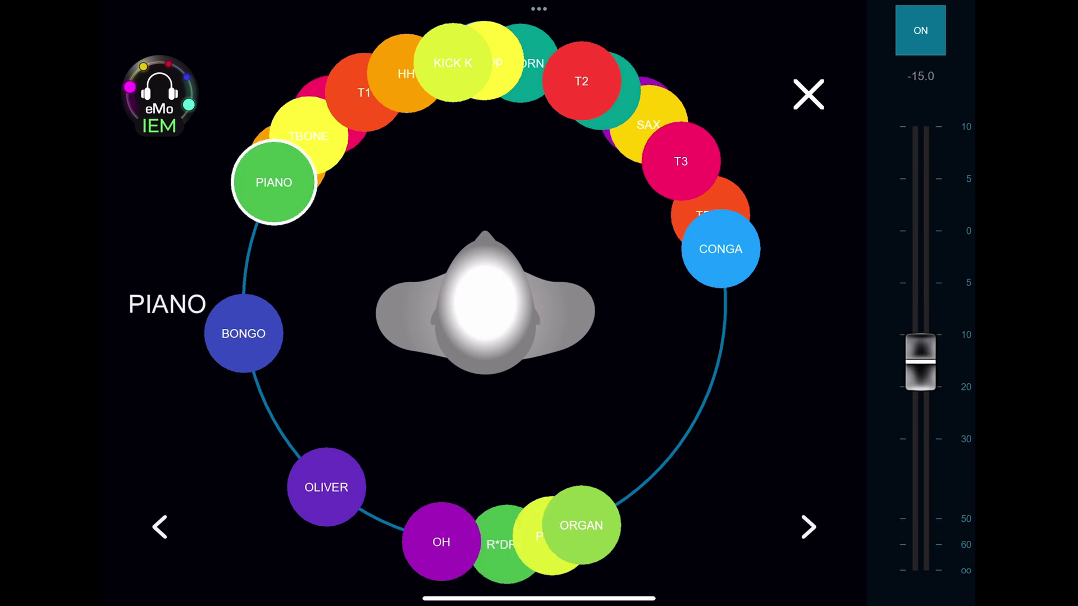
{"action": "left_click", "coordinate": [159, 96]}
{"action": "left_click", "coordinate": [808, 527]}
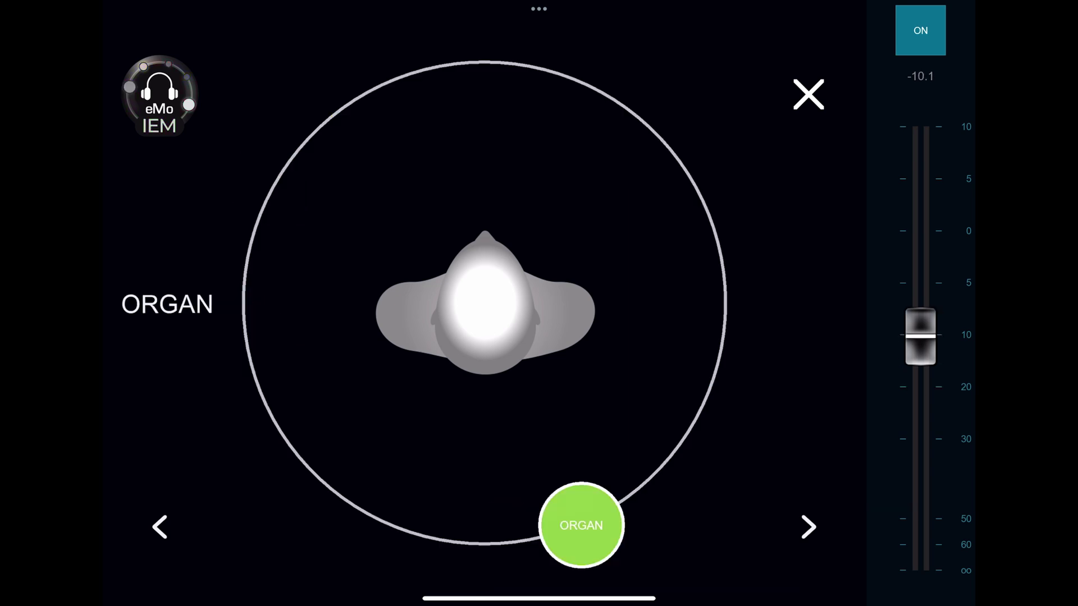
{"action": "left_click", "coordinate": [808, 527]}
{"action": "left_click", "coordinate": [808, 527]}
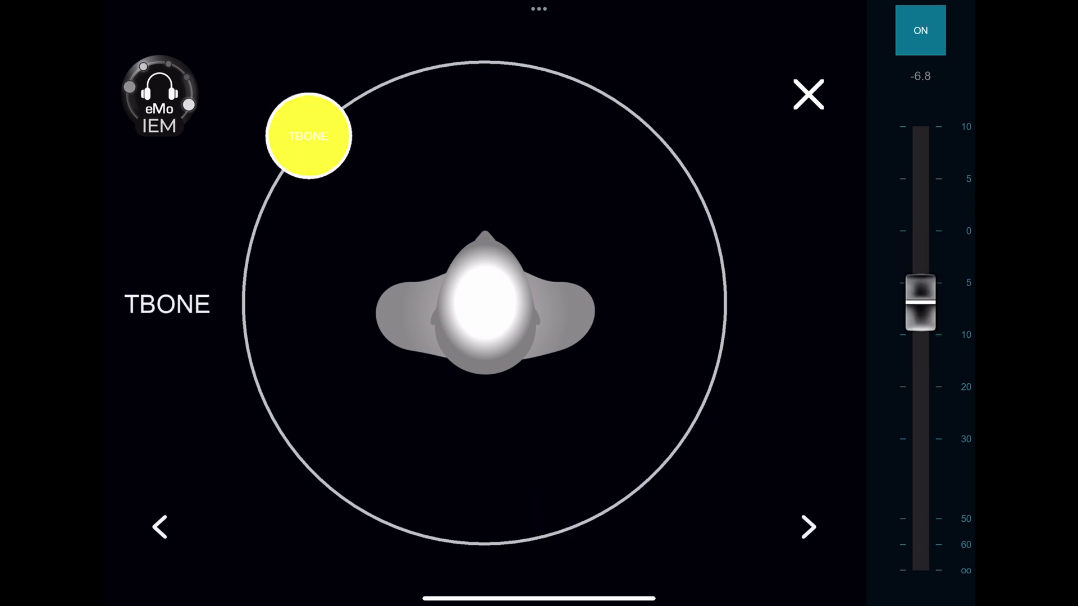
{"action": "left_click", "coordinate": [808, 527]}
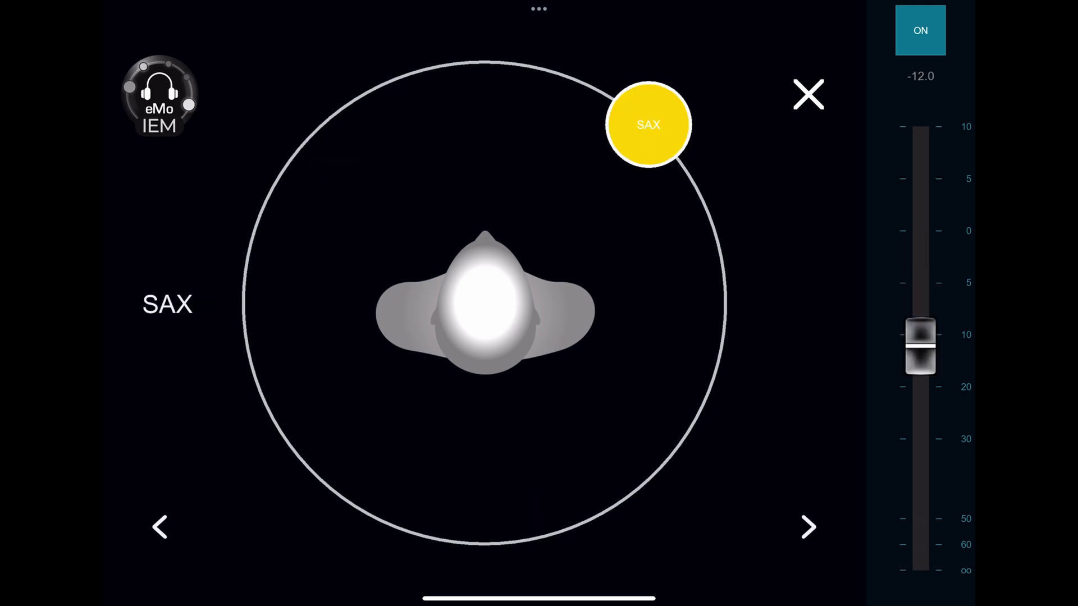
{"action": "left_click", "coordinate": [808, 94]}
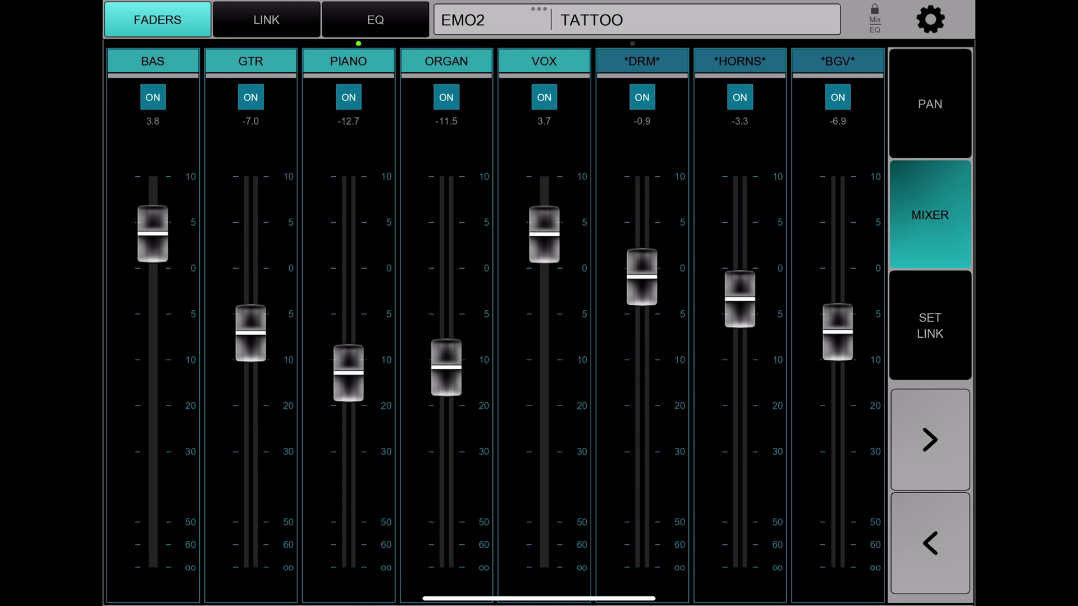
Step: In the EMO2 mix, set VOX to 1.1 dB, *DRM* to -3.6 dB and *HORNS* to -2.4 dB, and raise *BGV*
{"action": "left_click_drag", "start_coordinate": [641, 277], "coordinate": [641, 307]}
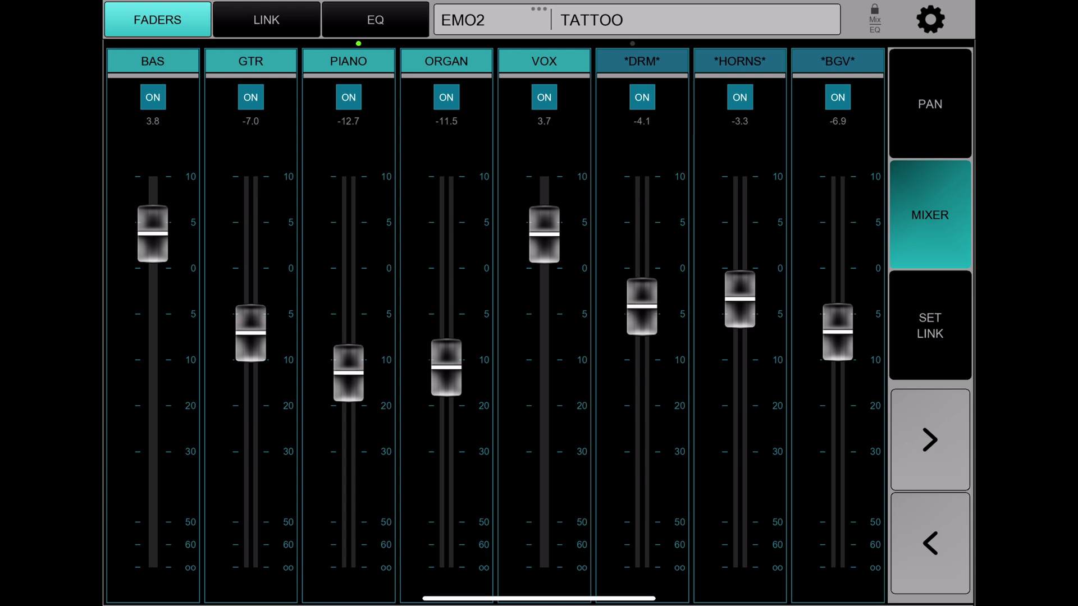
{"action": "mouse_move", "coordinate": [641, 306]}
{"action": "left_mouse_down"}
{"action": "mouse_move", "coordinate": [641, 357]}
{"action": "mouse_move", "coordinate": [641, 299]}
{"action": "left_mouse_up"}
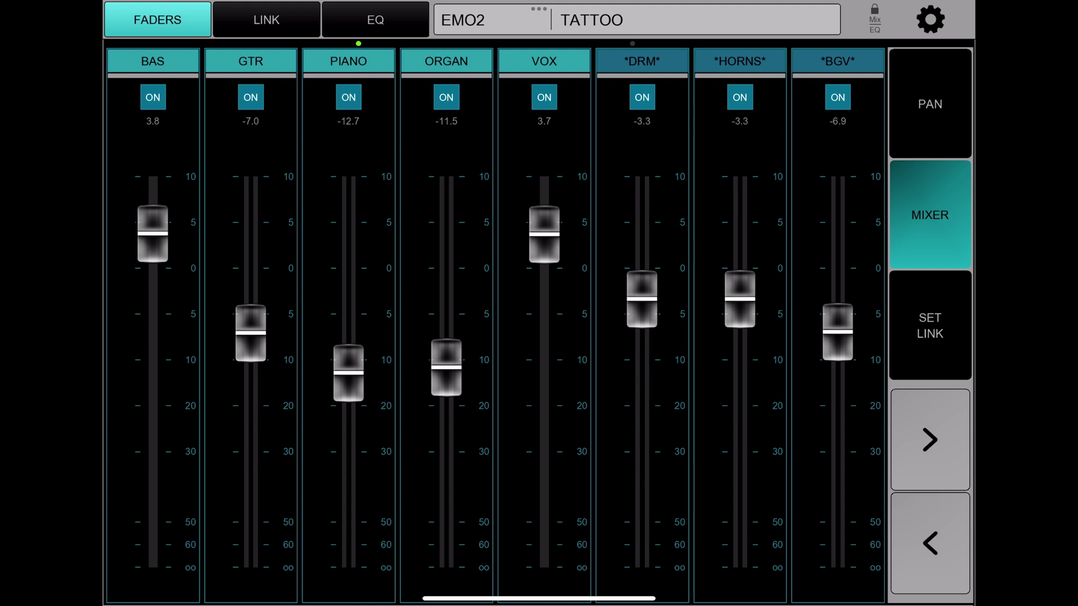
{"action": "left_click_drag", "start_coordinate": [544, 234], "coordinate": [544, 258]}
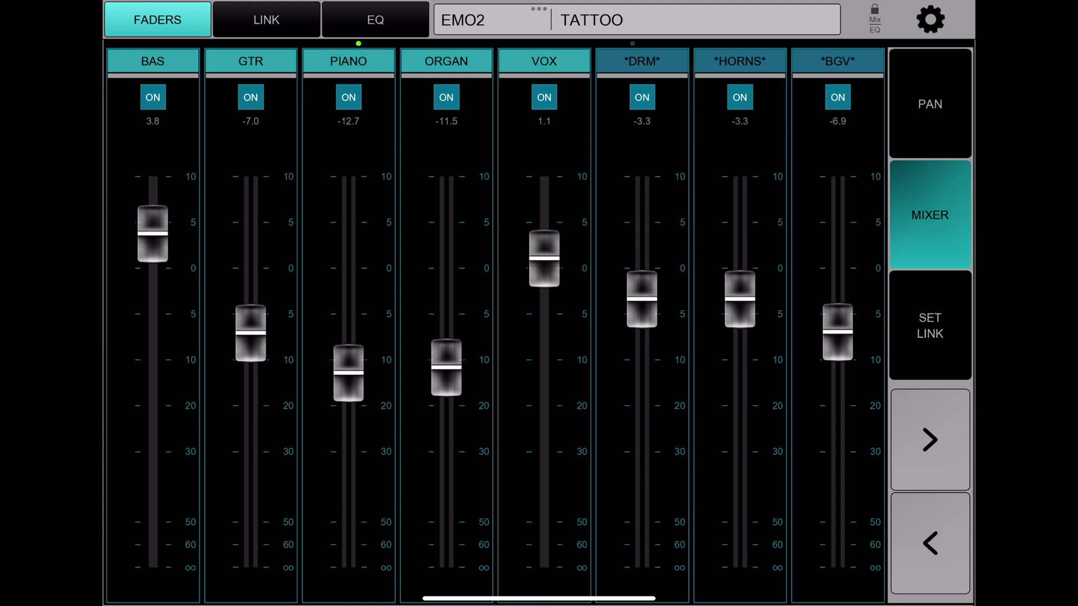
{"action": "mouse_move", "coordinate": [641, 300]}
{"action": "left_mouse_down"}
{"action": "mouse_move", "coordinate": [642, 341]}
{"action": "mouse_move", "coordinate": [642, 301]}
{"action": "left_mouse_up"}
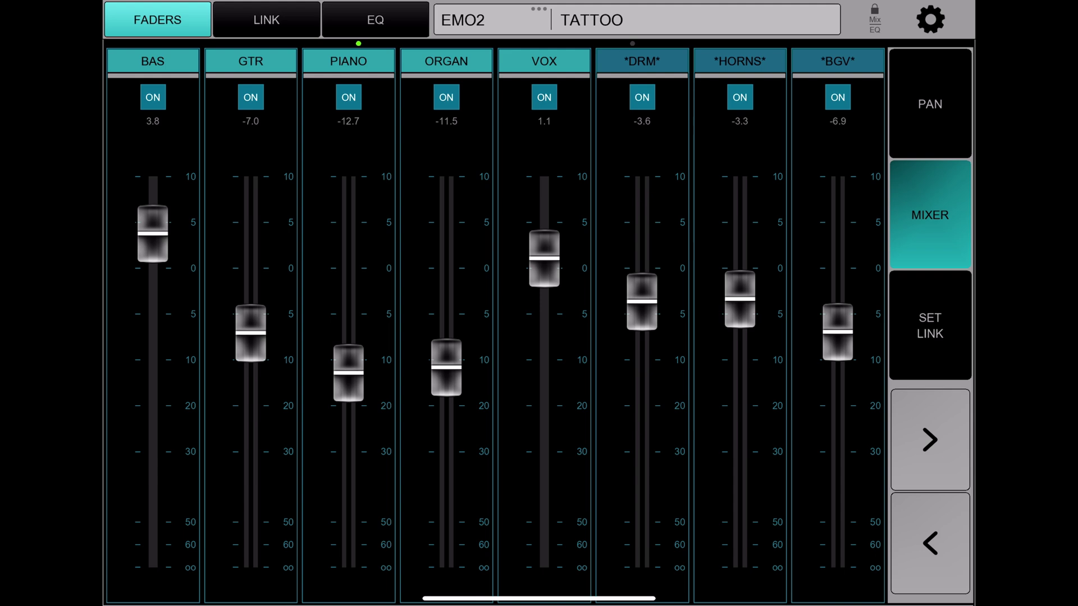
{"action": "left_click_drag", "start_coordinate": [739, 300], "coordinate": [739, 290]}
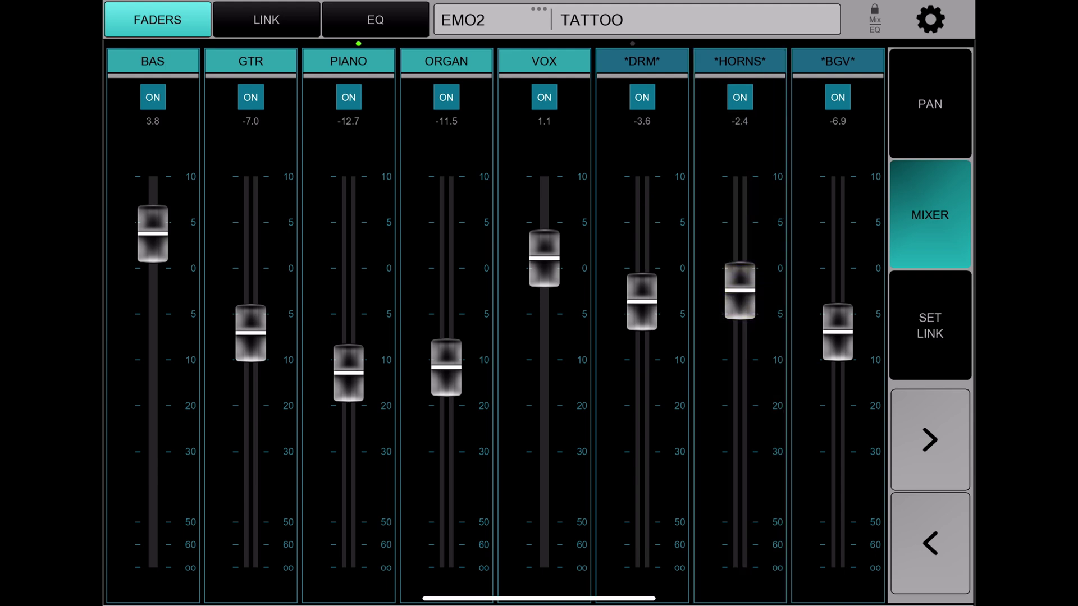
{"action": "left_click_drag", "start_coordinate": [837, 332], "coordinate": [838, 306]}
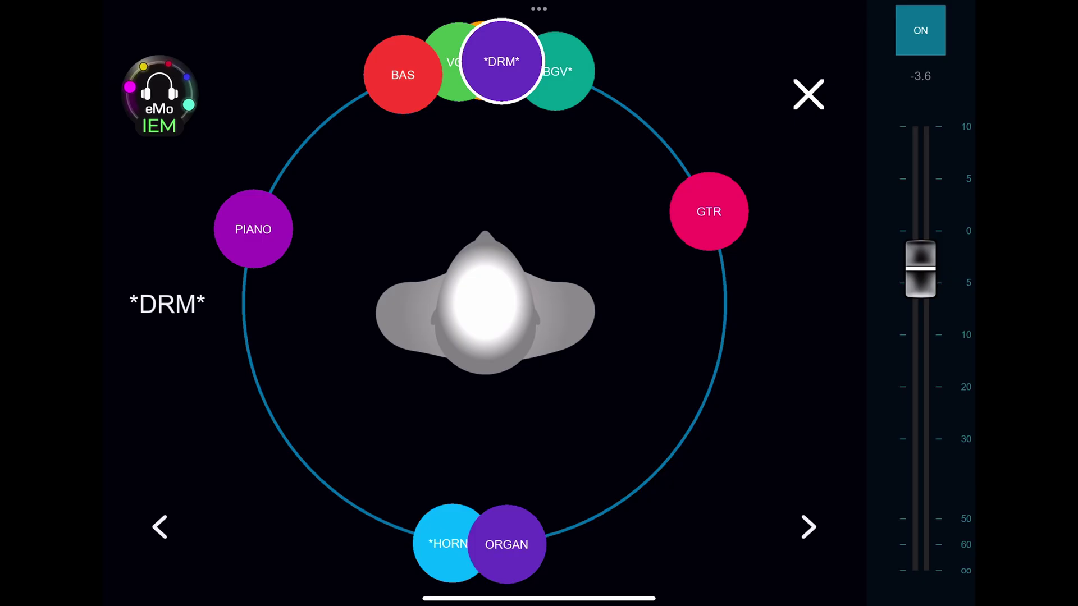
Step: Swing *DRM* to the front right of the EMO2 circle and back near front centre, and nudge VOX slightly
{"action": "left_click_drag", "start_coordinate": [501, 61], "coordinate": [618, 101]}
{"action": "mouse_move", "coordinate": [458, 62]}
{"action": "left_mouse_down"}
{"action": "mouse_move", "coordinate": [345, 105]}
{"action": "mouse_move", "coordinate": [460, 60]}
{"action": "left_mouse_up"}
{"action": "left_click_drag", "start_coordinate": [618, 101], "coordinate": [512, 61]}
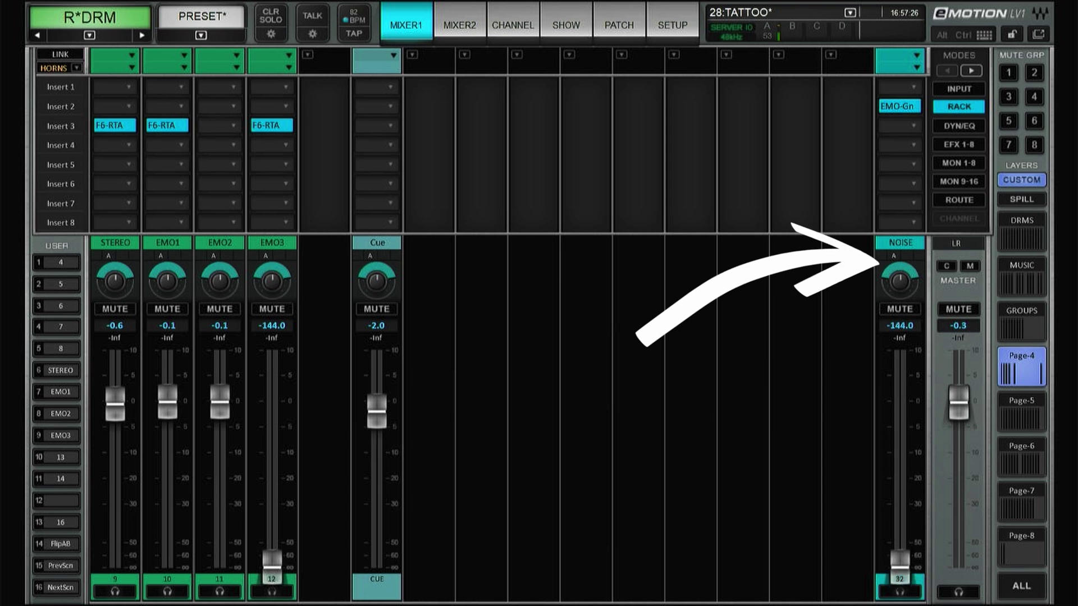
Step: Show EMO3's F6-RTA plugin in a floating window over the MIXER1 view of the eMotion LV1 console
{"action": "left_click", "coordinate": [281, 424]}
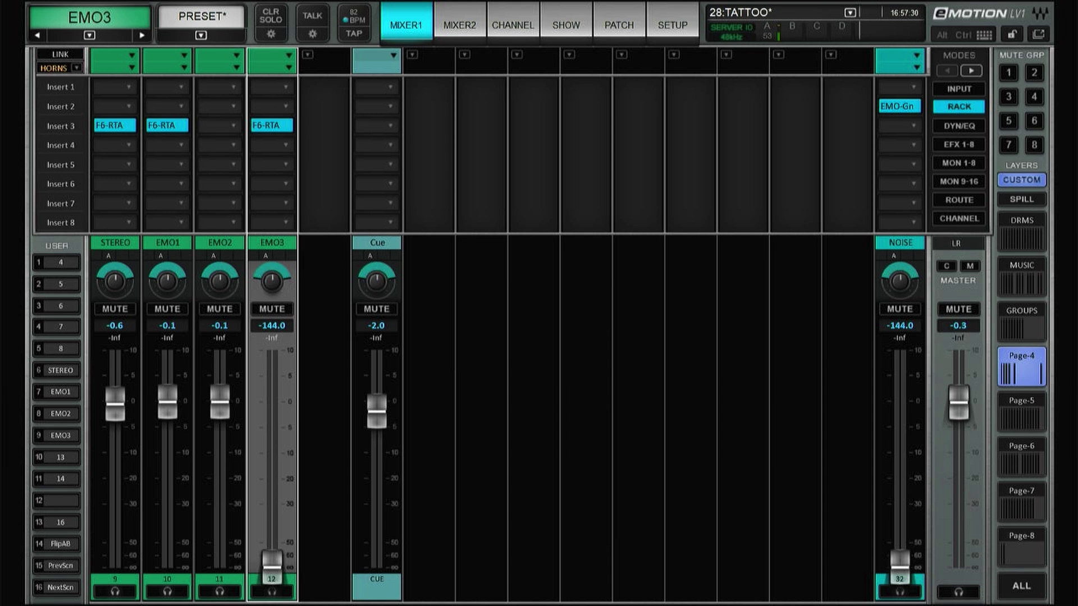
{"action": "left_click", "coordinate": [272, 125]}
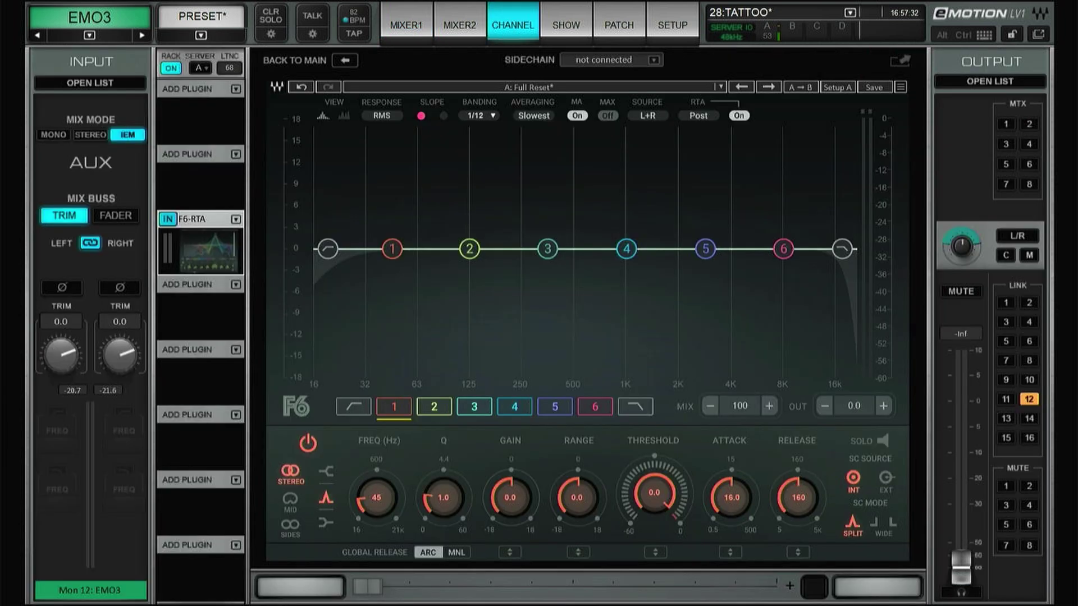
{"action": "left_click", "coordinate": [900, 61]}
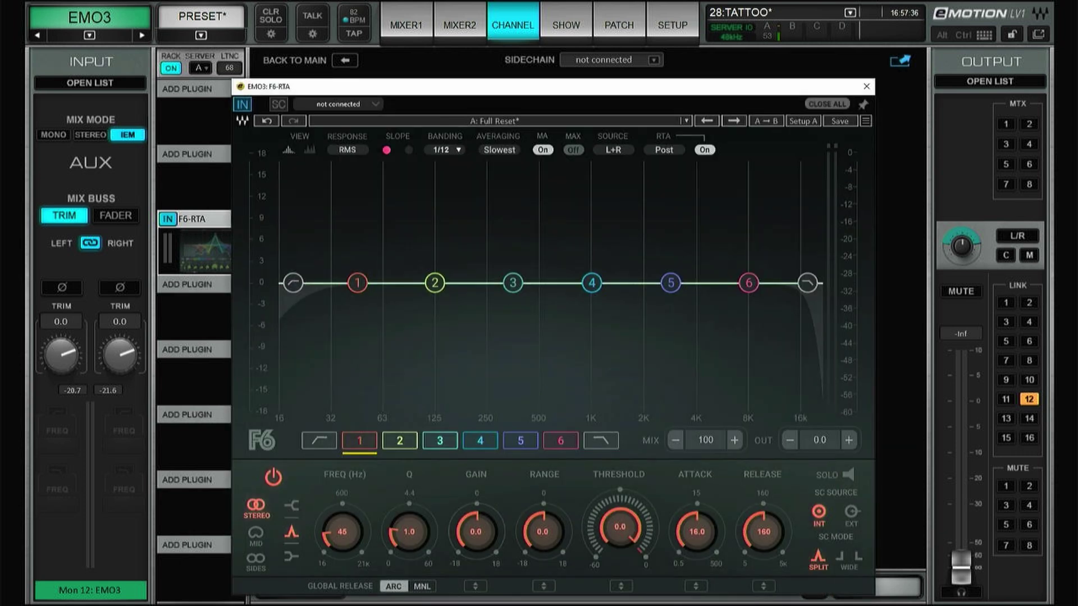
{"action": "left_click", "coordinate": [405, 25]}
{"action": "left_click_drag", "start_coordinate": [659, 89], "coordinate": [648, 85]}
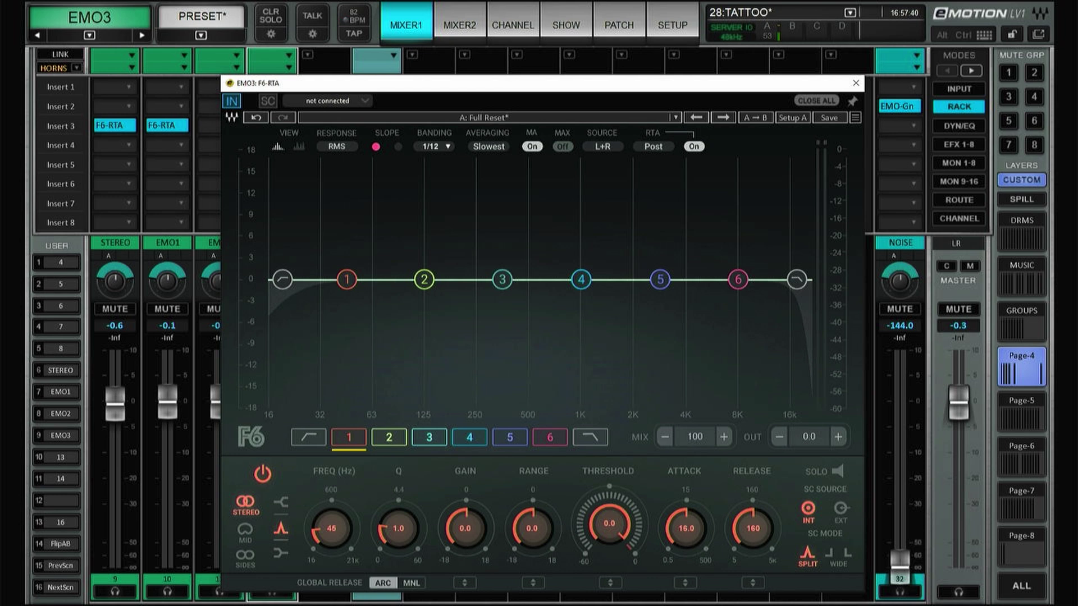
Step: Send NOISE to the EMO3 mix at -5.3 dB and adjust its stereo pan
{"action": "left_click", "coordinate": [56, 435]}
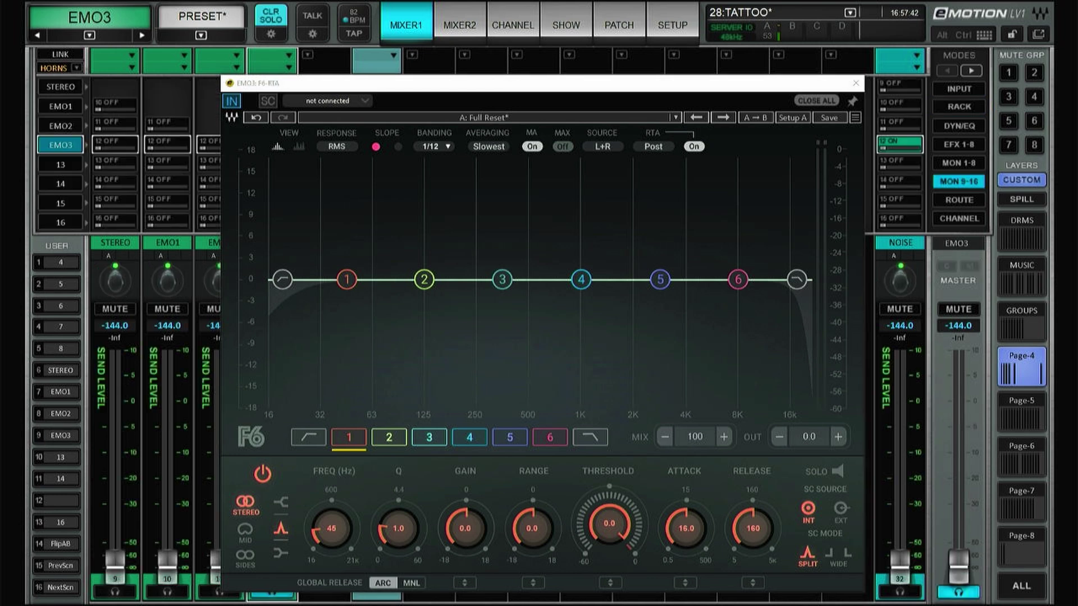
{"action": "left_click_drag", "start_coordinate": [900, 559], "coordinate": [900, 441]}
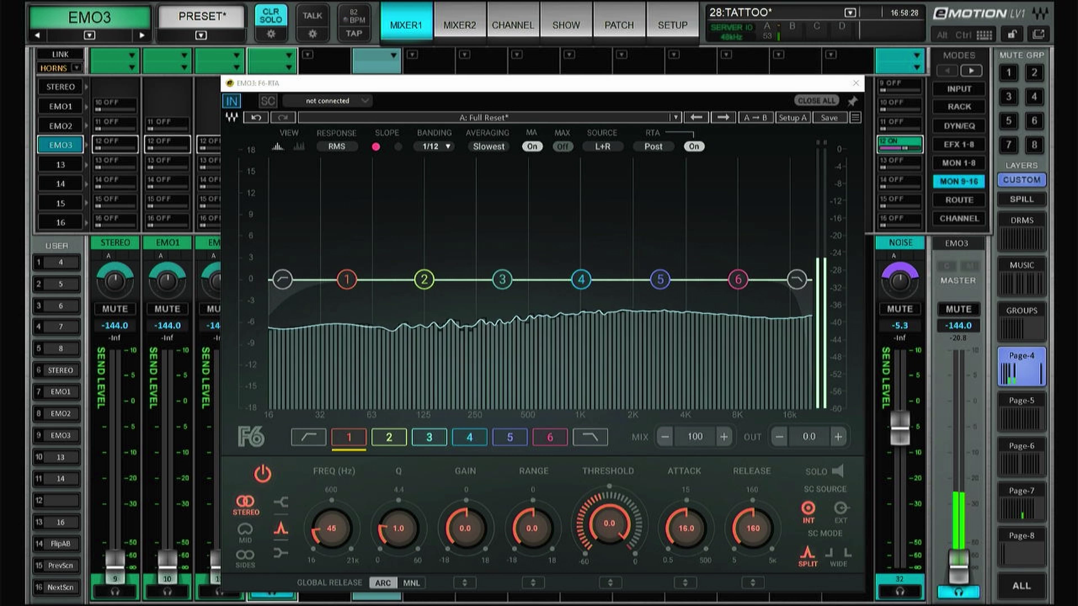
{"action": "left_click", "coordinate": [273, 62]}
{"action": "left_click", "coordinate": [292, 78]}
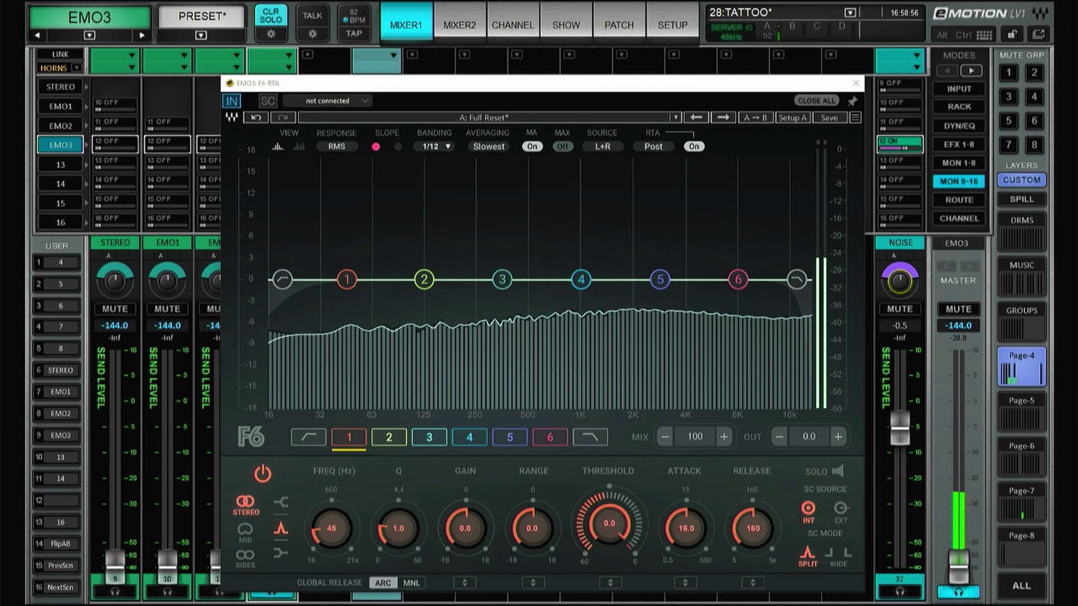
{"action": "left_click_drag", "start_coordinate": [899, 282], "coordinate": [899, 298]}
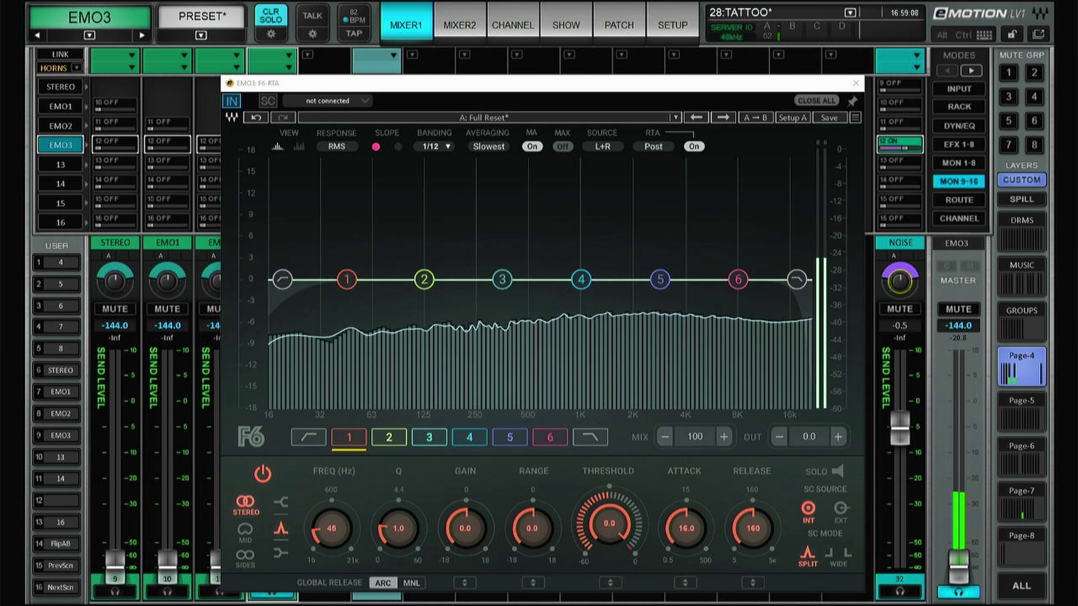
Step: Change EMO3's channel configuration to the immersive IEM mix mode
{"action": "left_click", "coordinate": [289, 55]}
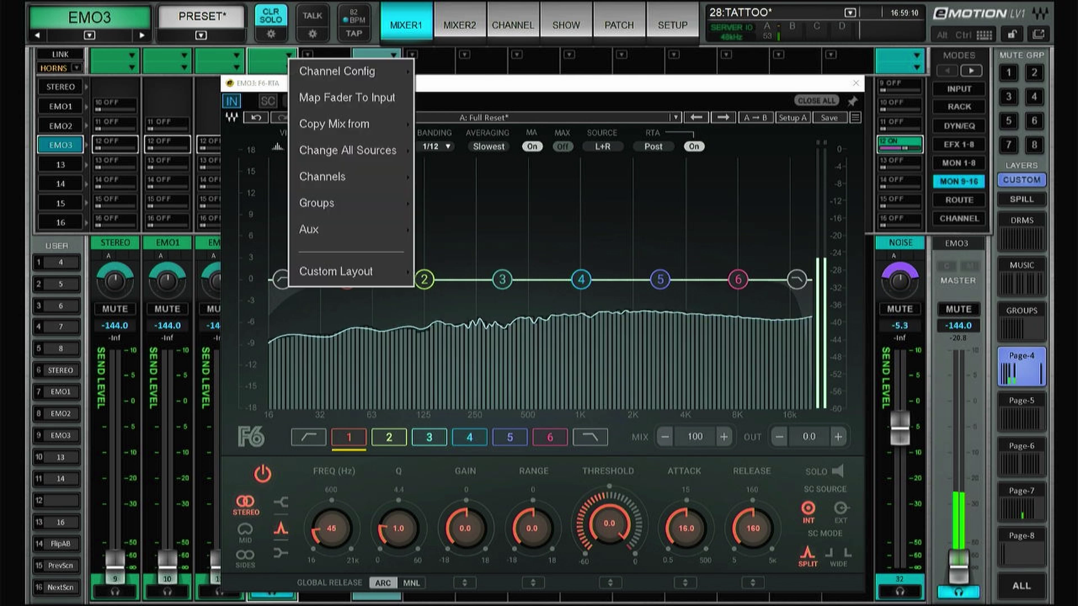
{"action": "left_click", "coordinate": [371, 73]}
{"action": "left_click", "coordinate": [432, 124]}
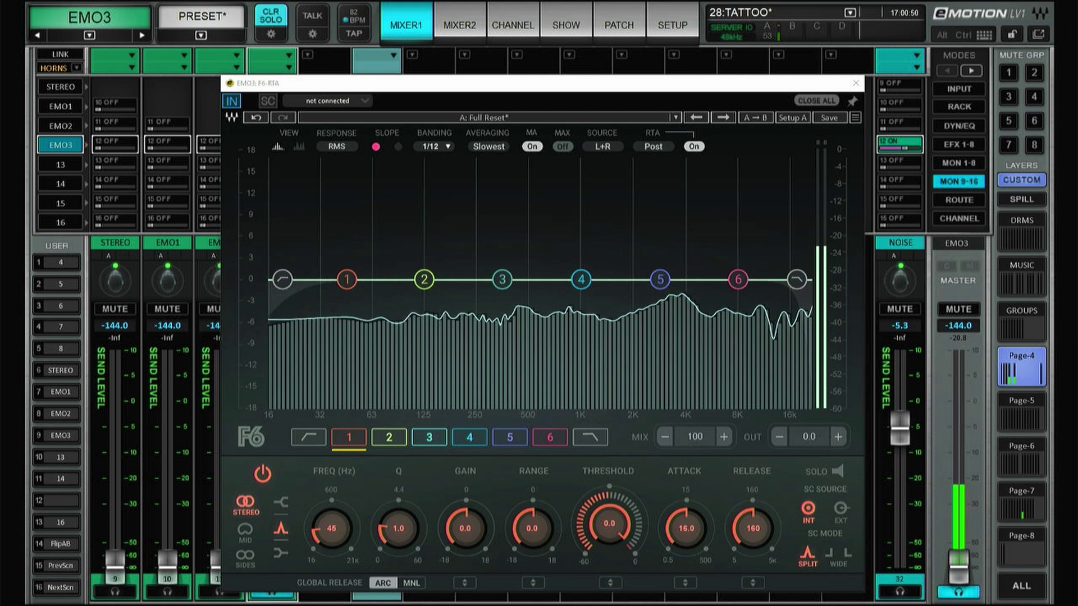
Step: Rotate NOISE counterclockwise around the left side and behind the listener to 144.3 degrees, watching the F6-RTA spectrum
{"action": "left_click_drag", "start_coordinate": [900, 280], "coordinate": [852, 280]}
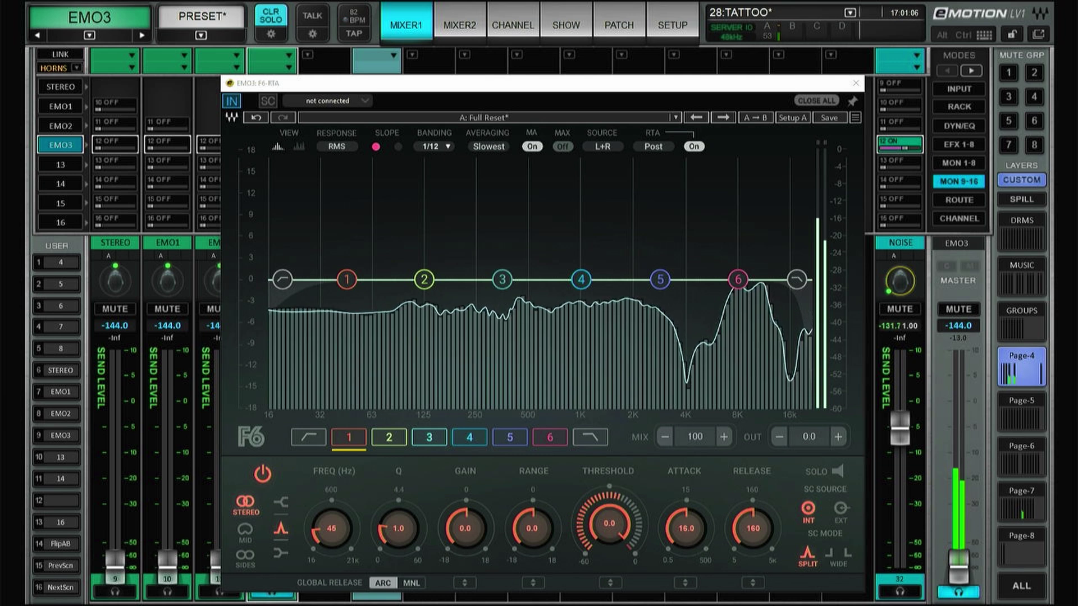
{"action": "scroll", "coordinate": [900, 281], "scroll_direction": "down", "scroll_amount": 3}
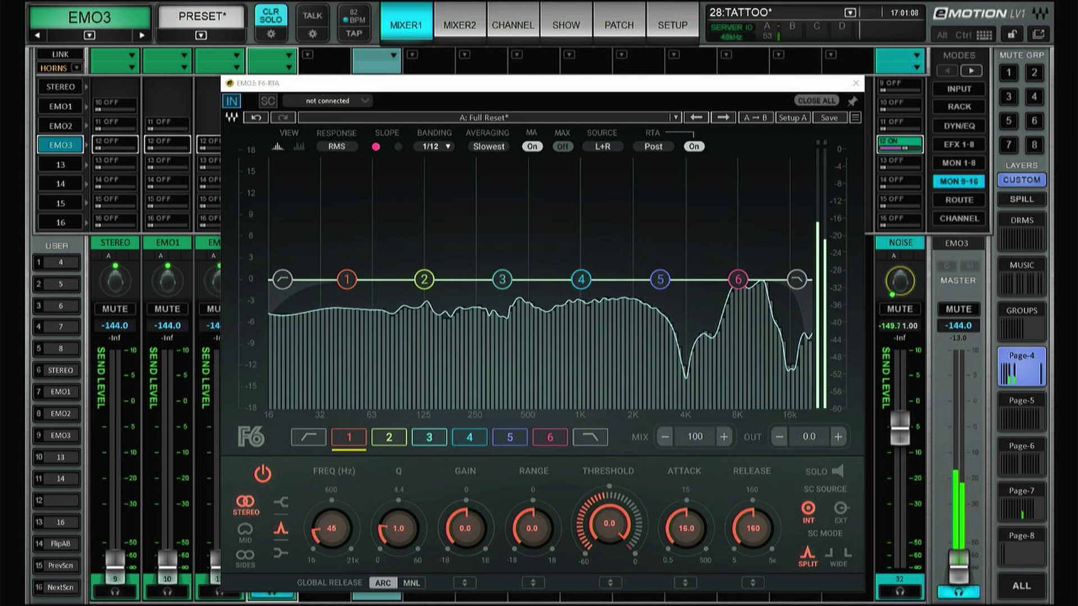
{"action": "scroll", "coordinate": [899, 280], "scroll_direction": "down", "scroll_amount": 1}
{"action": "scroll", "coordinate": [899, 281], "scroll_direction": "down", "scroll_amount": 4}
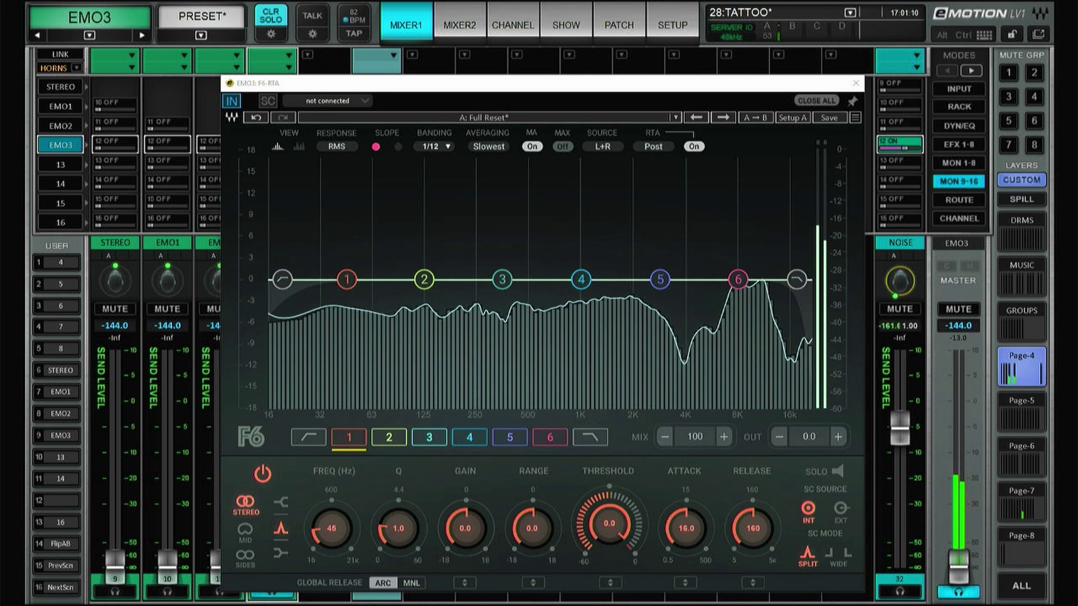
{"action": "scroll", "coordinate": [900, 281], "scroll_direction": "down", "scroll_amount": 3}
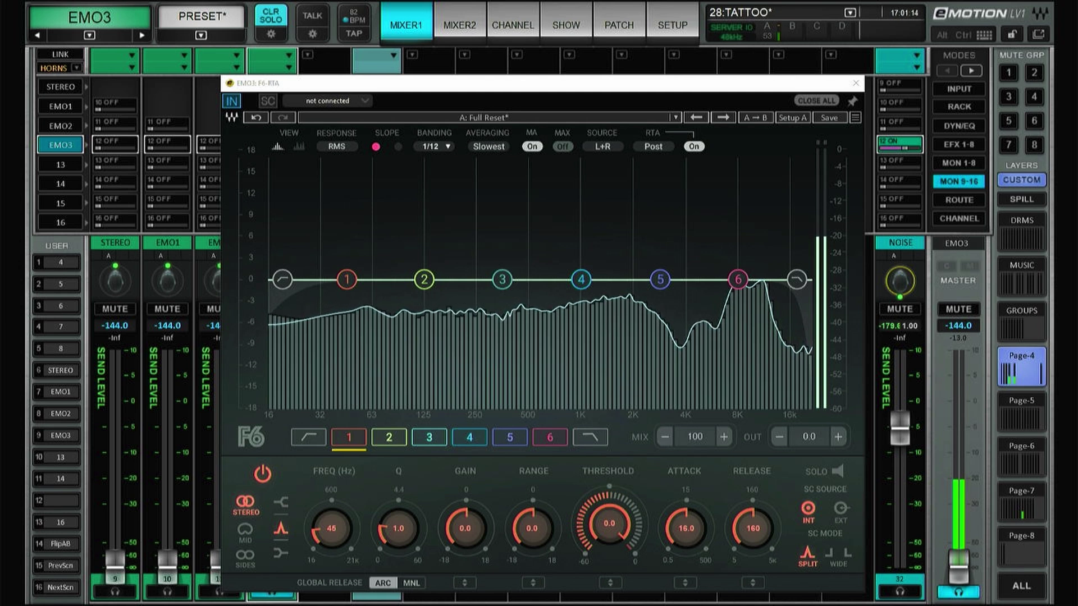
{"action": "scroll", "coordinate": [899, 280], "scroll_direction": "down", "scroll_amount": 12}
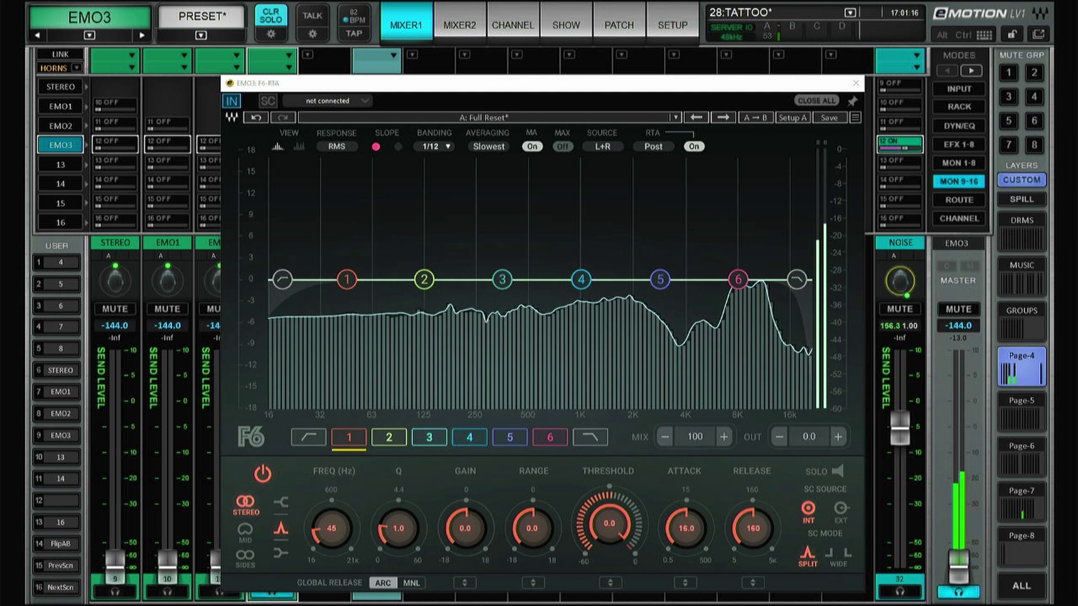
{"action": "scroll", "coordinate": [900, 280], "scroll_direction": "down", "scroll_amount": 3}
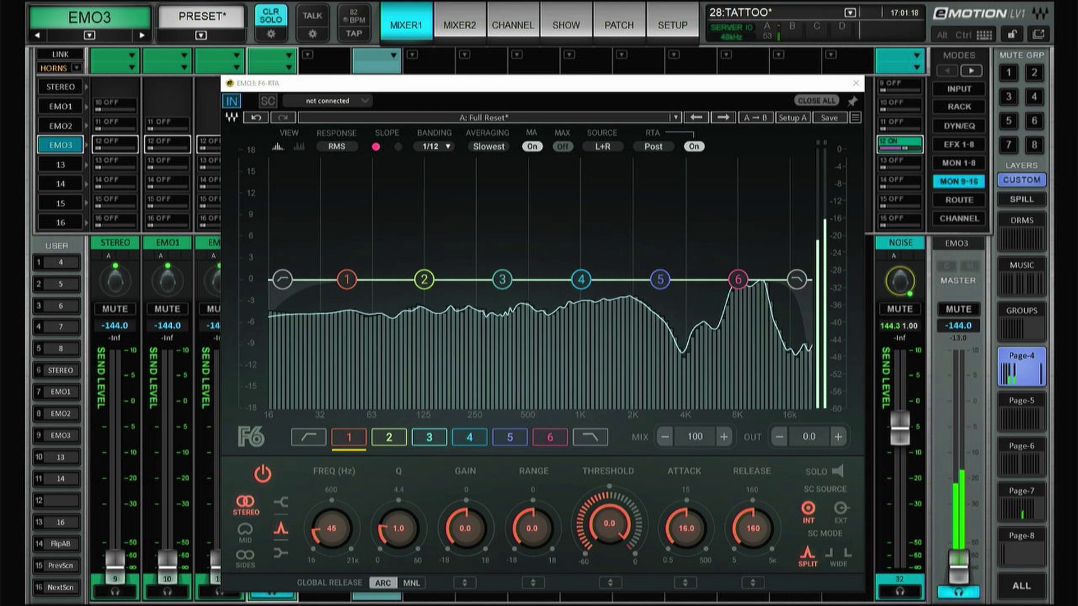